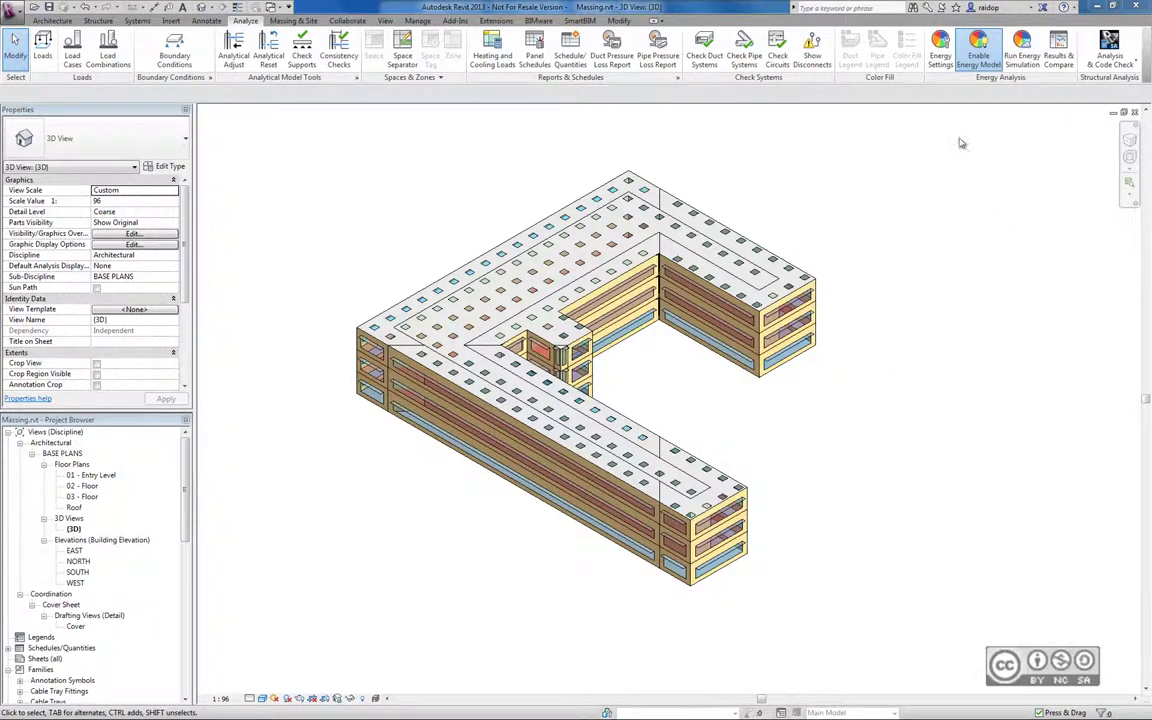
- Glance at the energy settings, then display the masses with their floor levels
{"action": "left_click", "coordinate": [941, 60]}
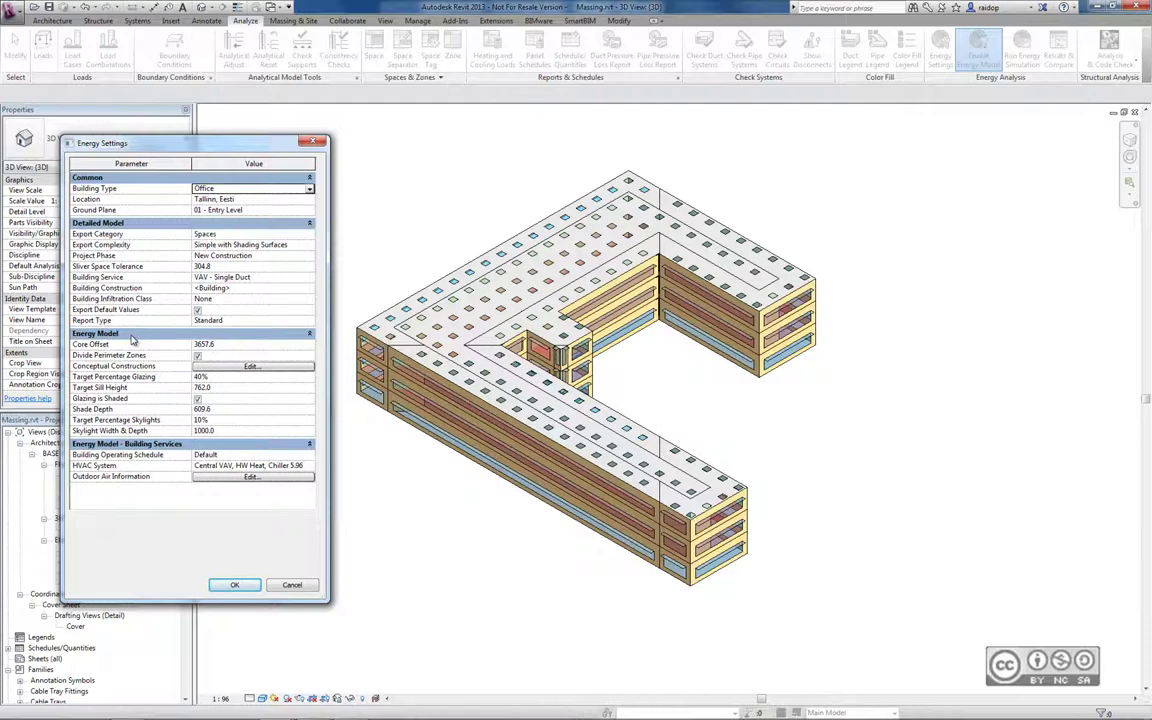
{"action": "left_click", "coordinate": [234, 585]}
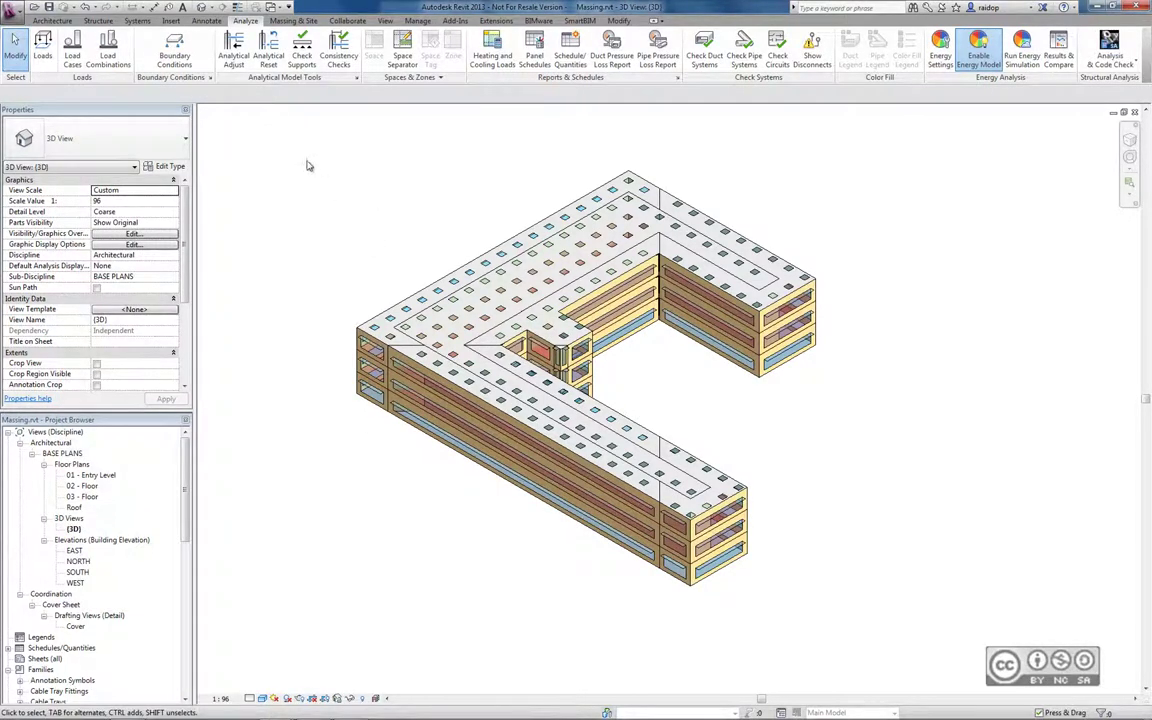
{"action": "left_click", "coordinate": [289, 21]}
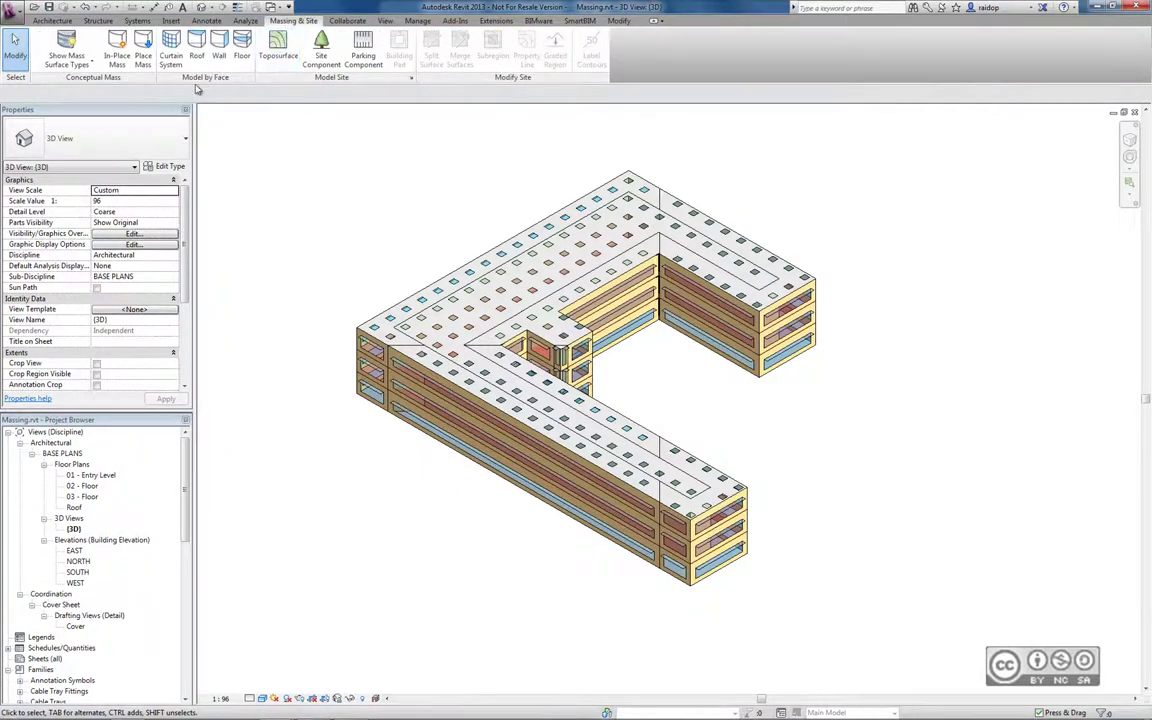
{"action": "left_click", "coordinate": [80, 65]}
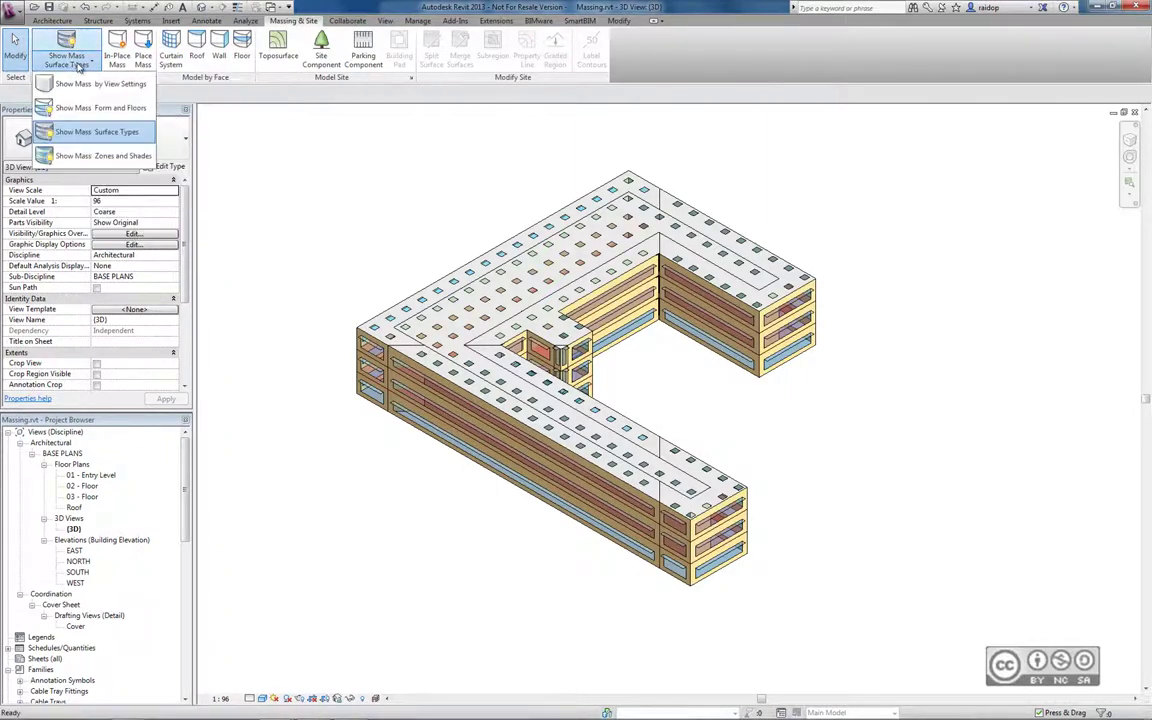
{"action": "left_click", "coordinate": [100, 107]}
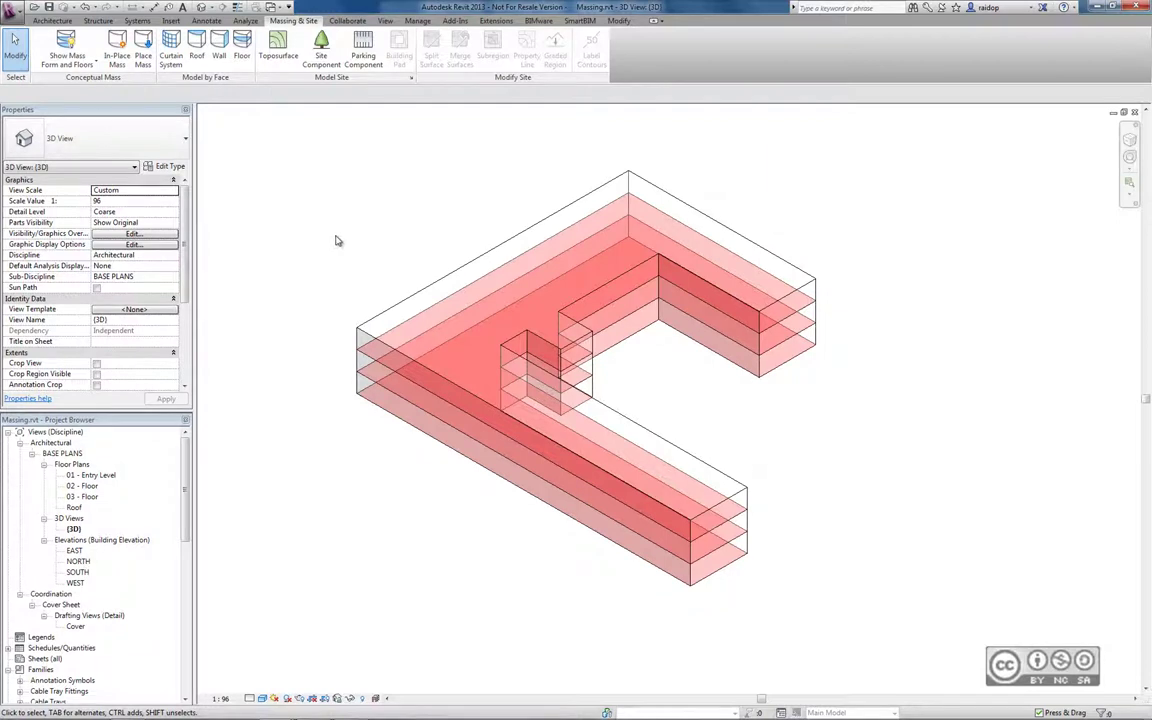
- Return mass display to surface types and enable the energy model
{"action": "left_click", "coordinate": [86, 65]}
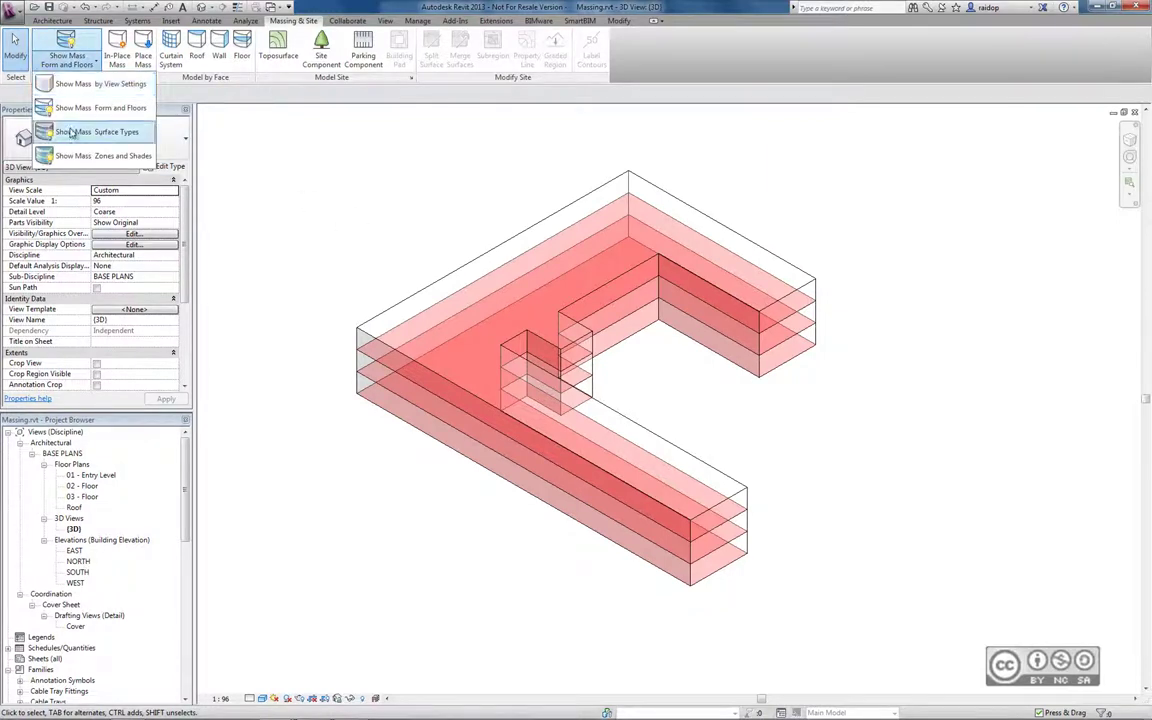
{"action": "left_click", "coordinate": [78, 127]}
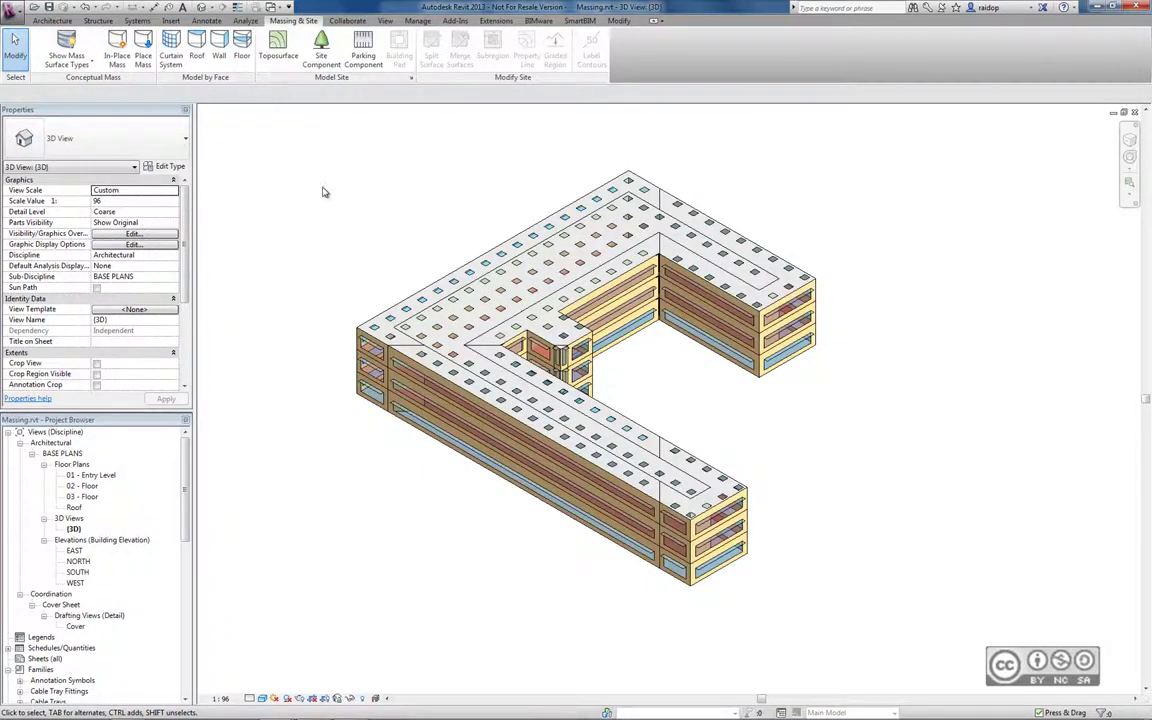
{"action": "left_click", "coordinate": [245, 21]}
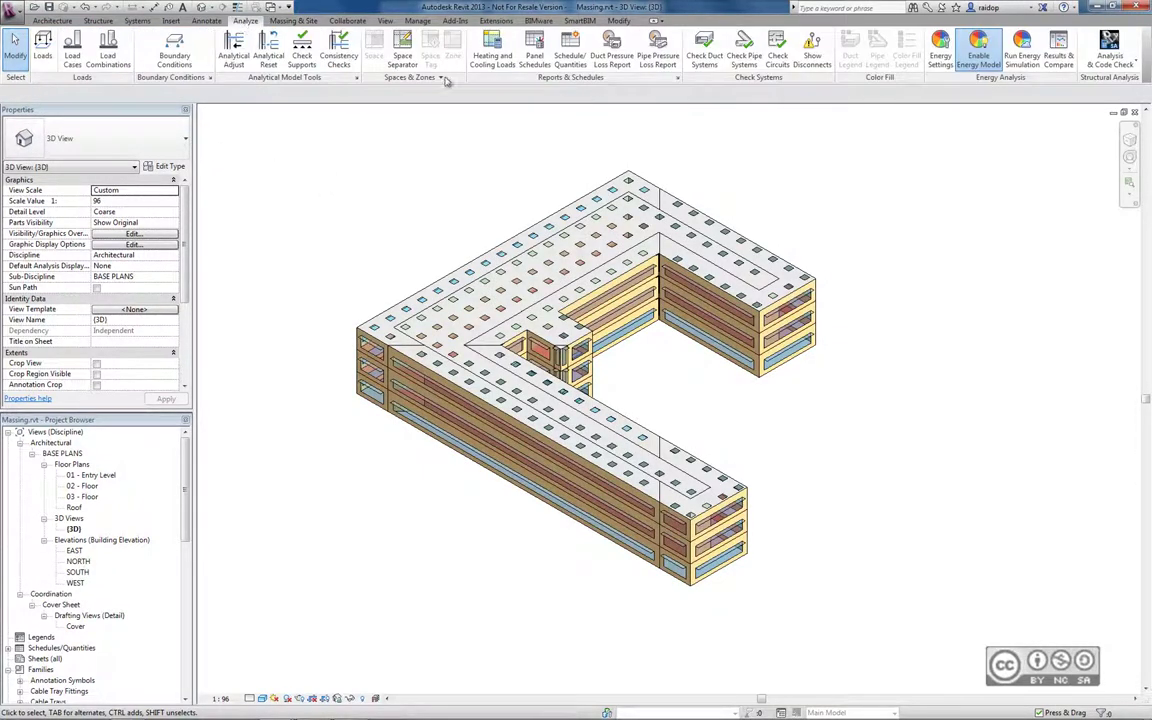
{"action": "left_click", "coordinate": [977, 62]}
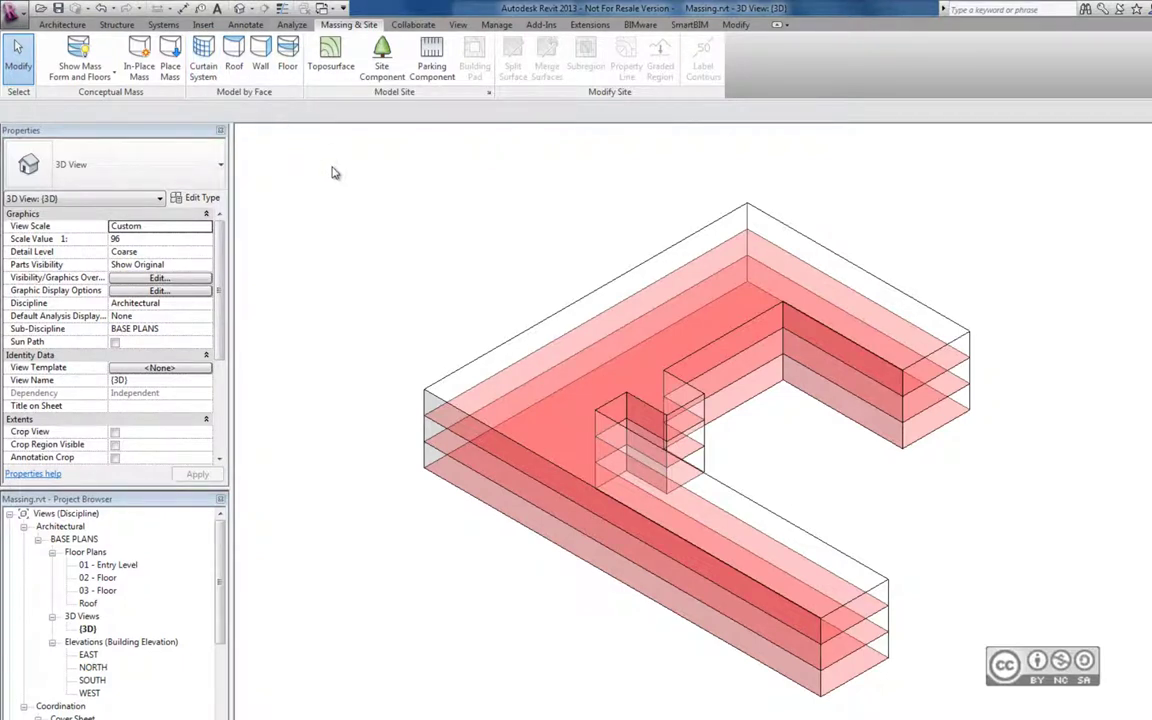
- Multi-select all mass floor faces and create Generic - 300mm floors from them
{"action": "left_click", "coordinate": [287, 55]}
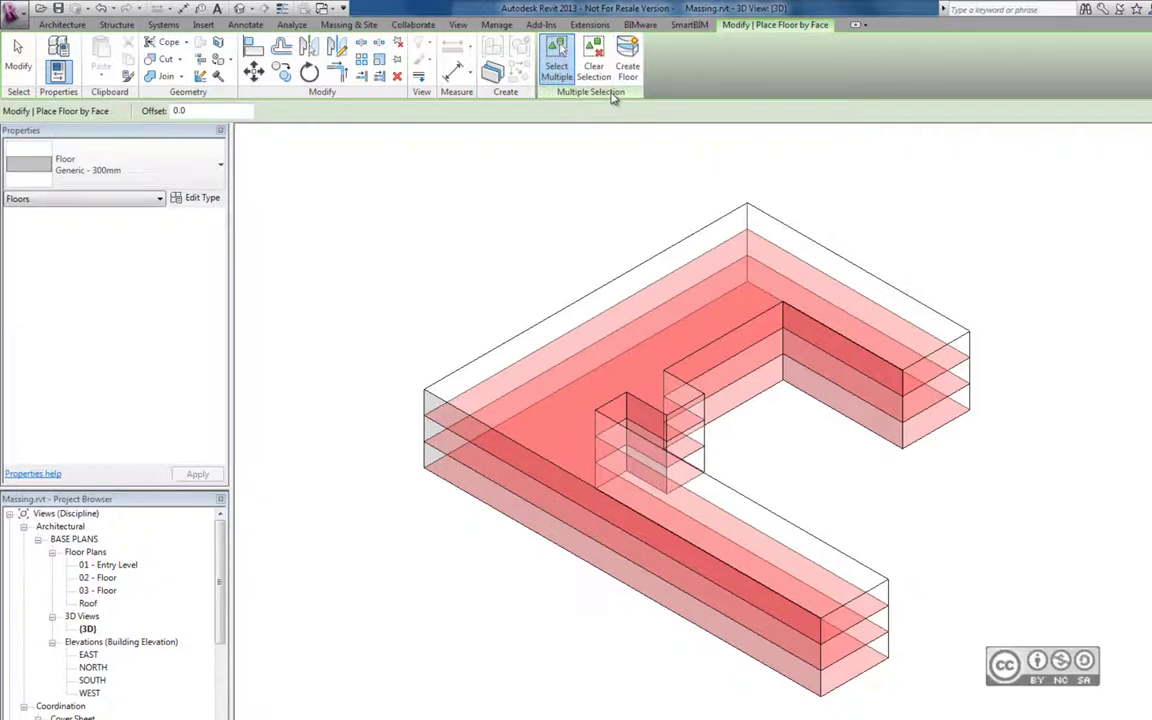
{"action": "left_click", "coordinate": [556, 72]}
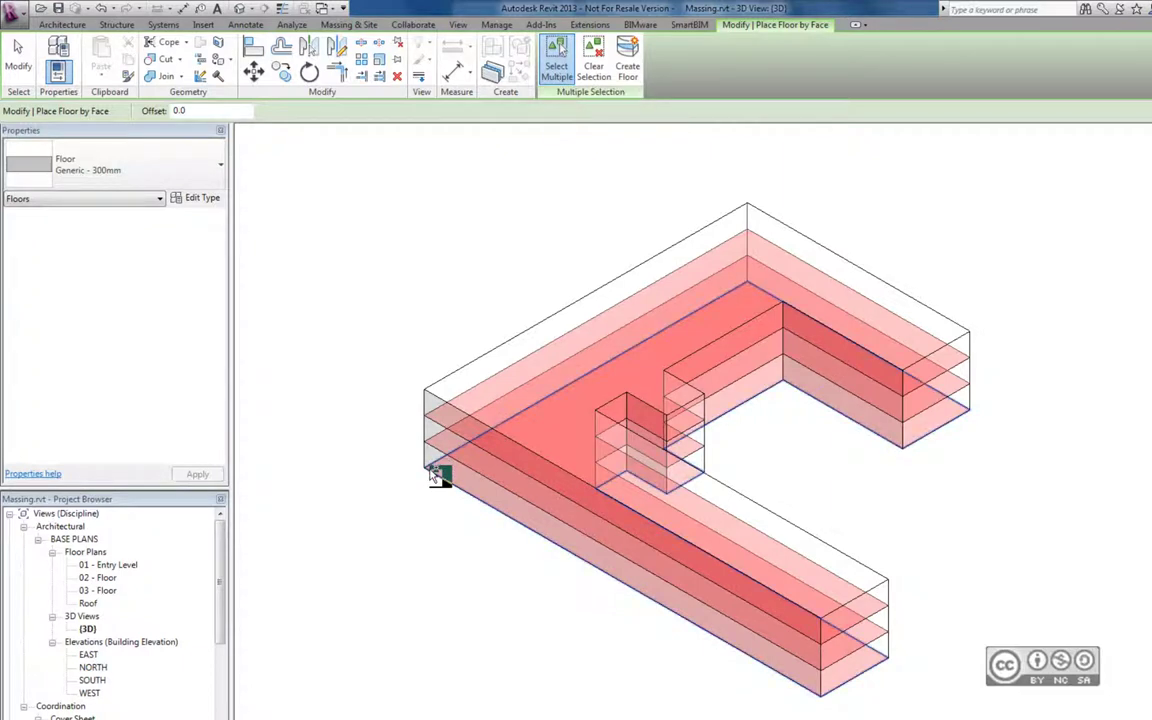
{"action": "left_click", "coordinate": [442, 428]}
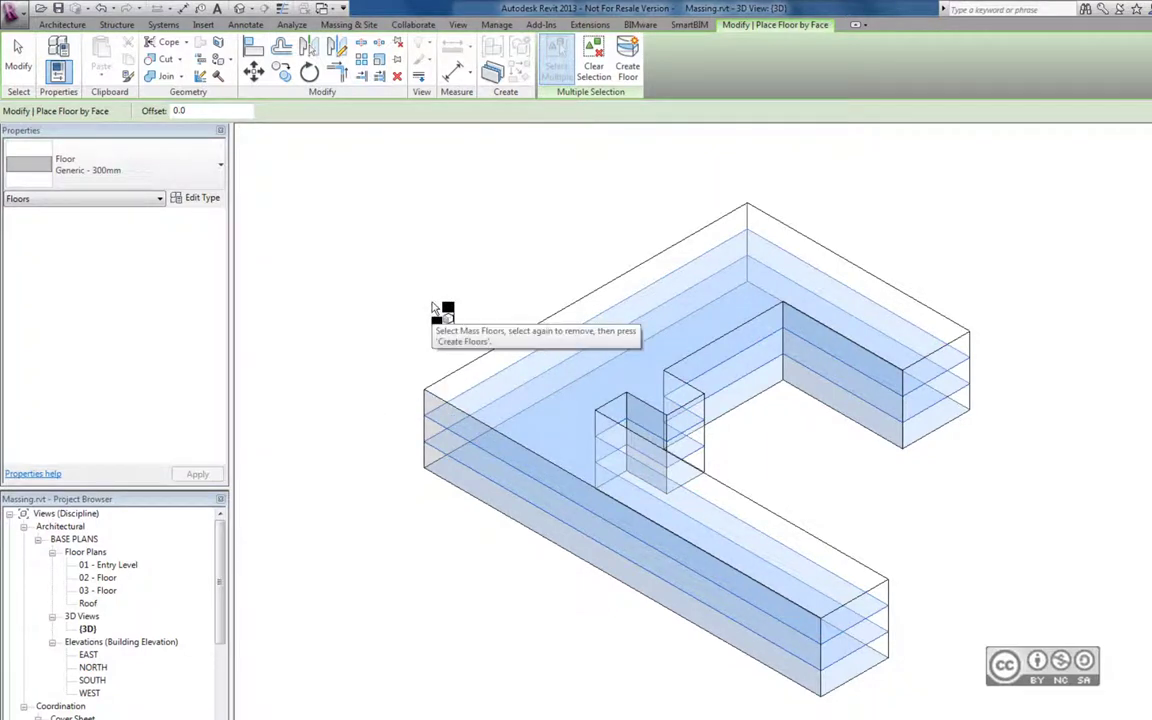
{"action": "left_click", "coordinate": [643, 70]}
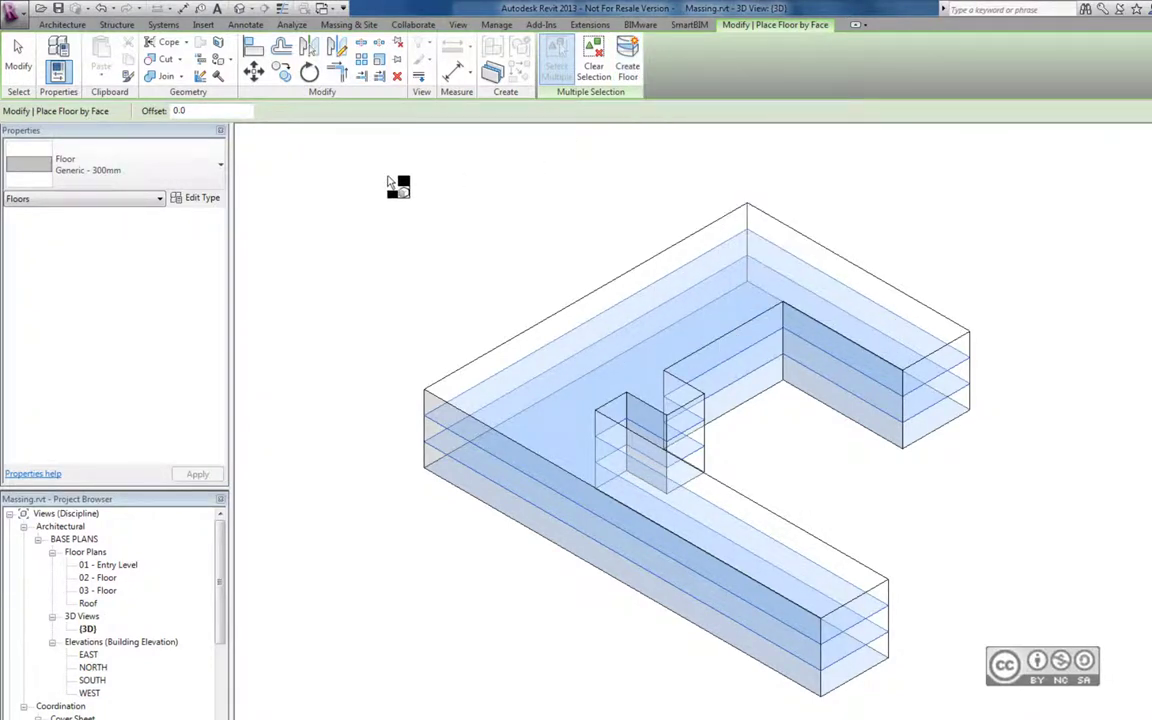
{"action": "left_click", "coordinate": [216, 163]}
{"action": "left_click", "coordinate": [219, 165]}
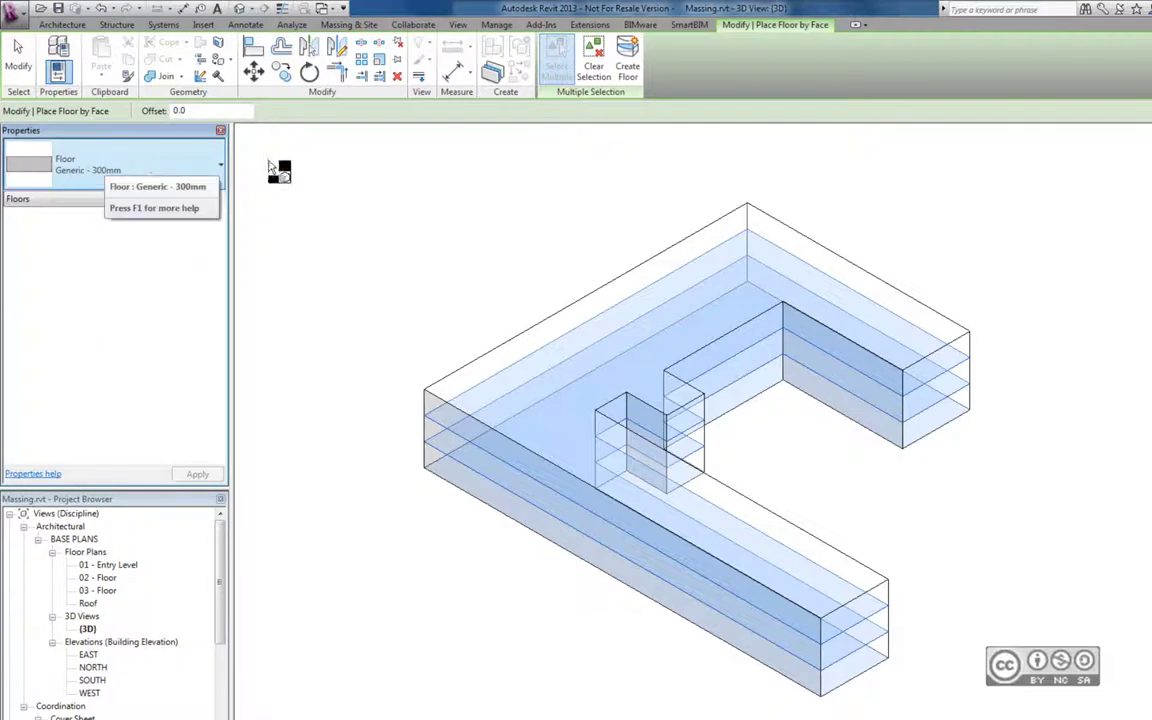
{"action": "left_click", "coordinate": [628, 78]}
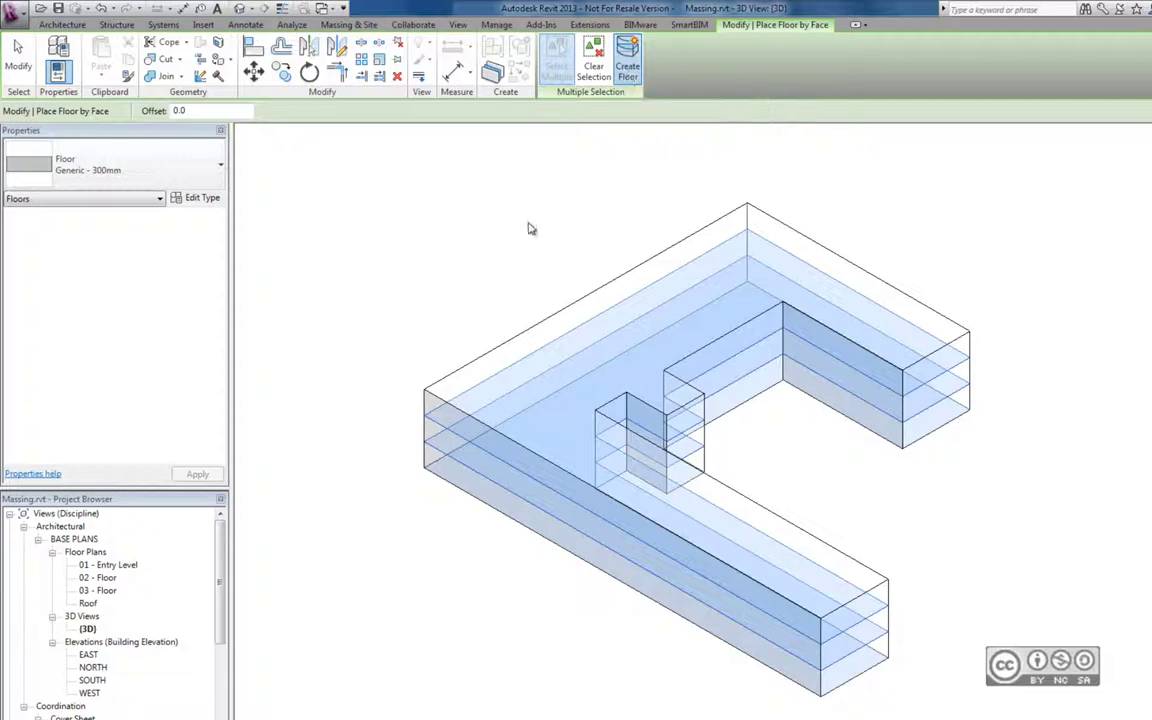
{"action": "left_click", "coordinate": [12, 66]}
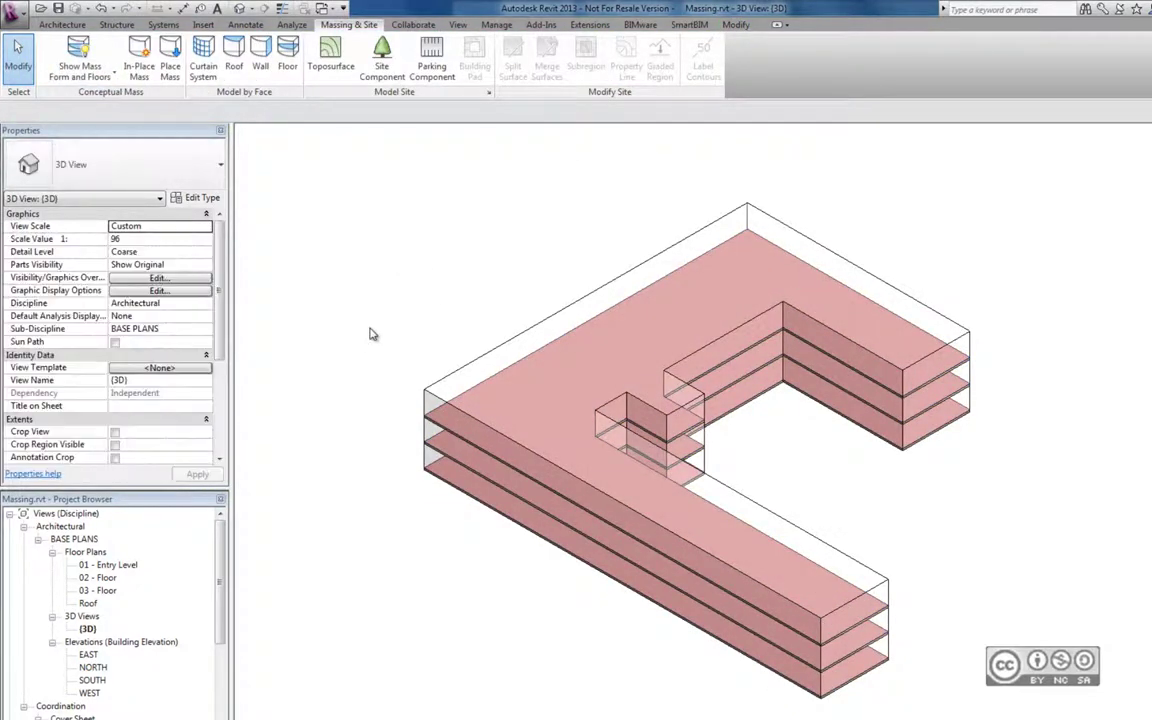
{"action": "left_click", "coordinate": [459, 445]}
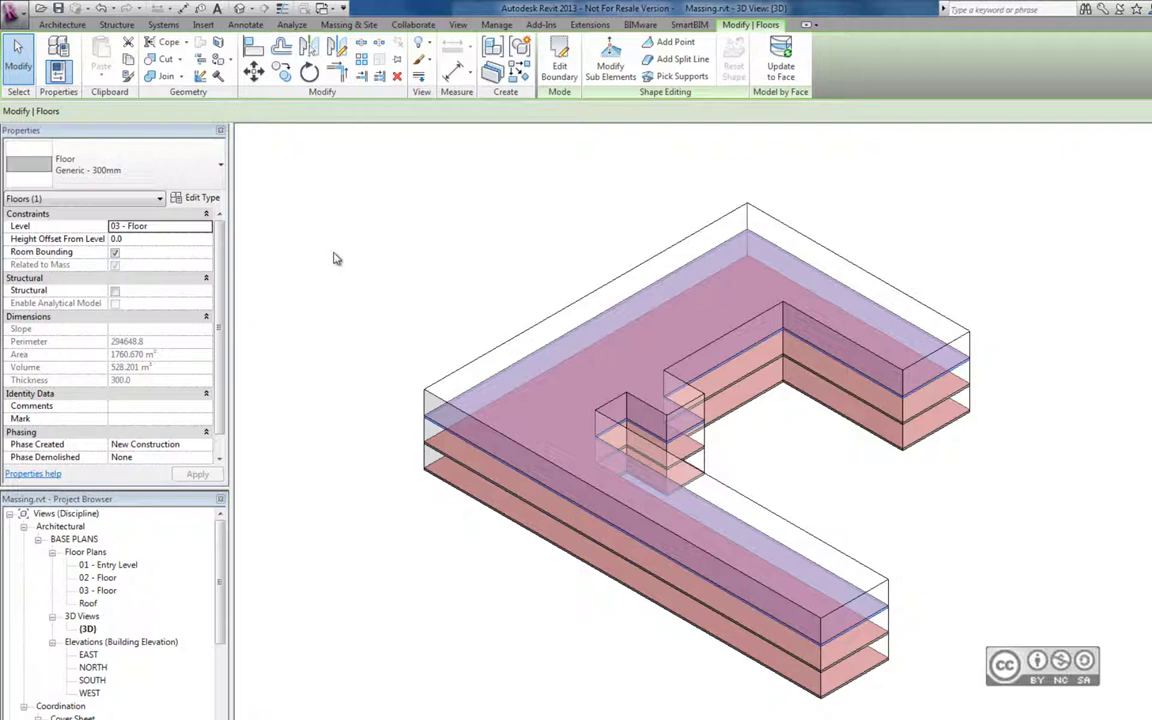
{"action": "left_click", "coordinate": [66, 27]}
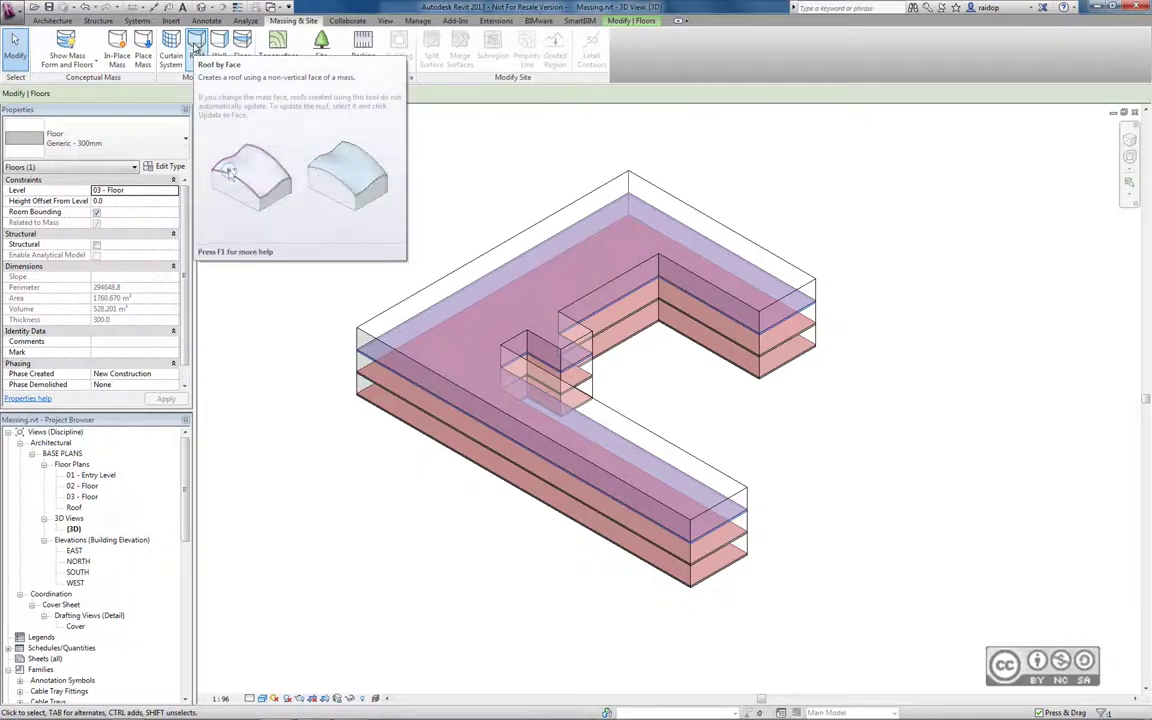
- Place a Generic - 300mm basic roof on the mass's top face
{"action": "left_click", "coordinate": [196, 45]}
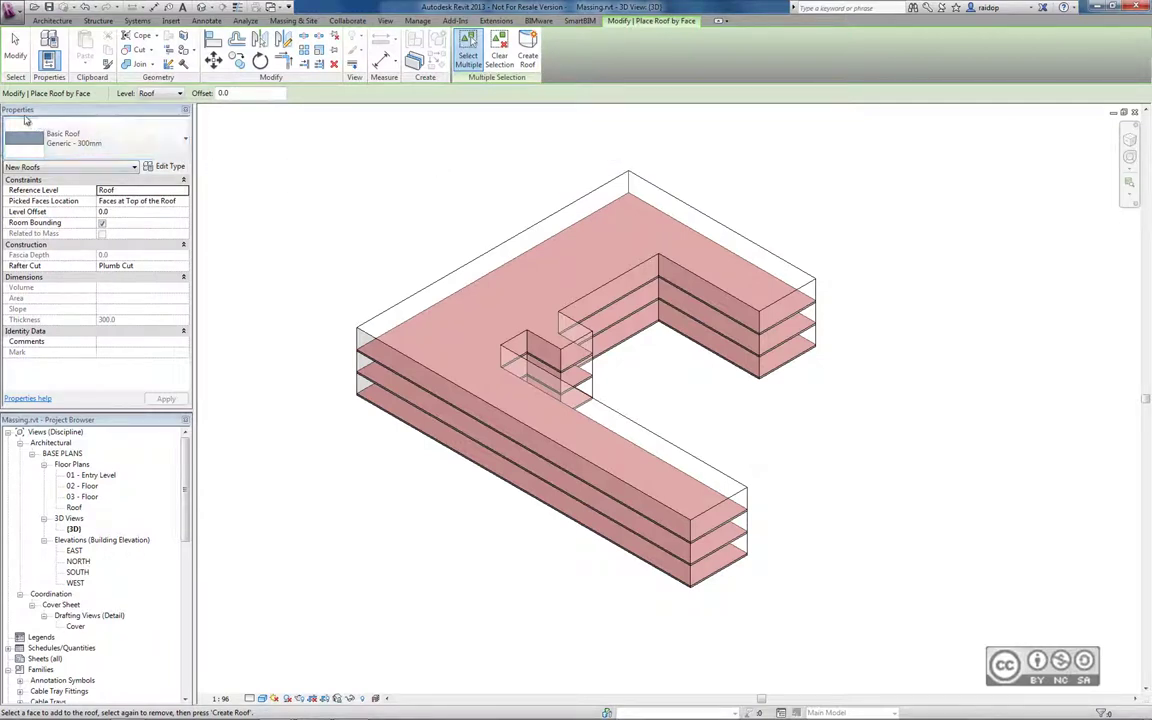
{"action": "left_click", "coordinate": [166, 144]}
{"action": "left_click", "coordinate": [372, 336]}
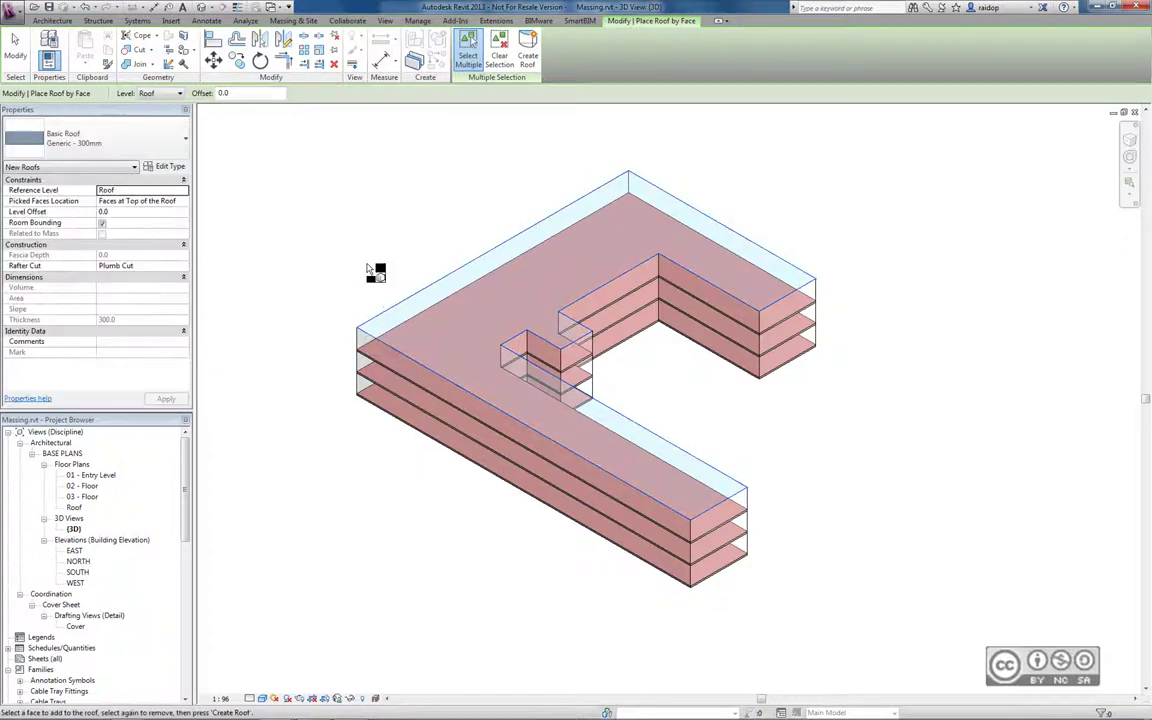
{"action": "left_click", "coordinate": [528, 56]}
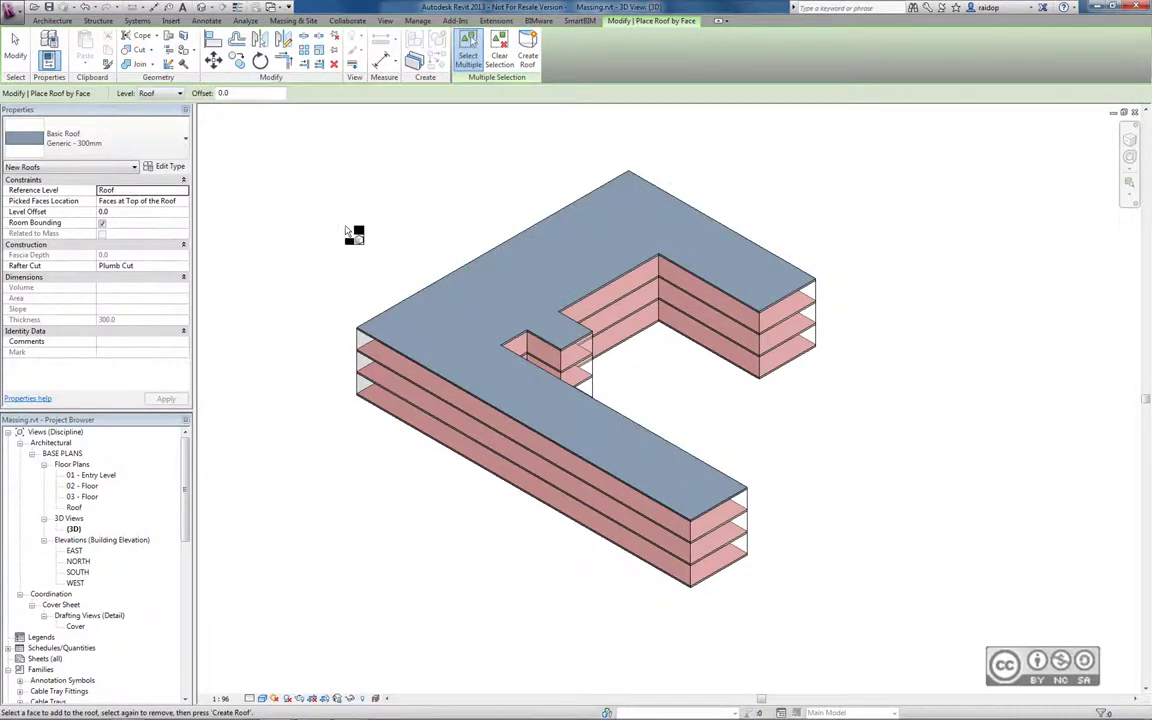
{"action": "key", "text": "Escape"}
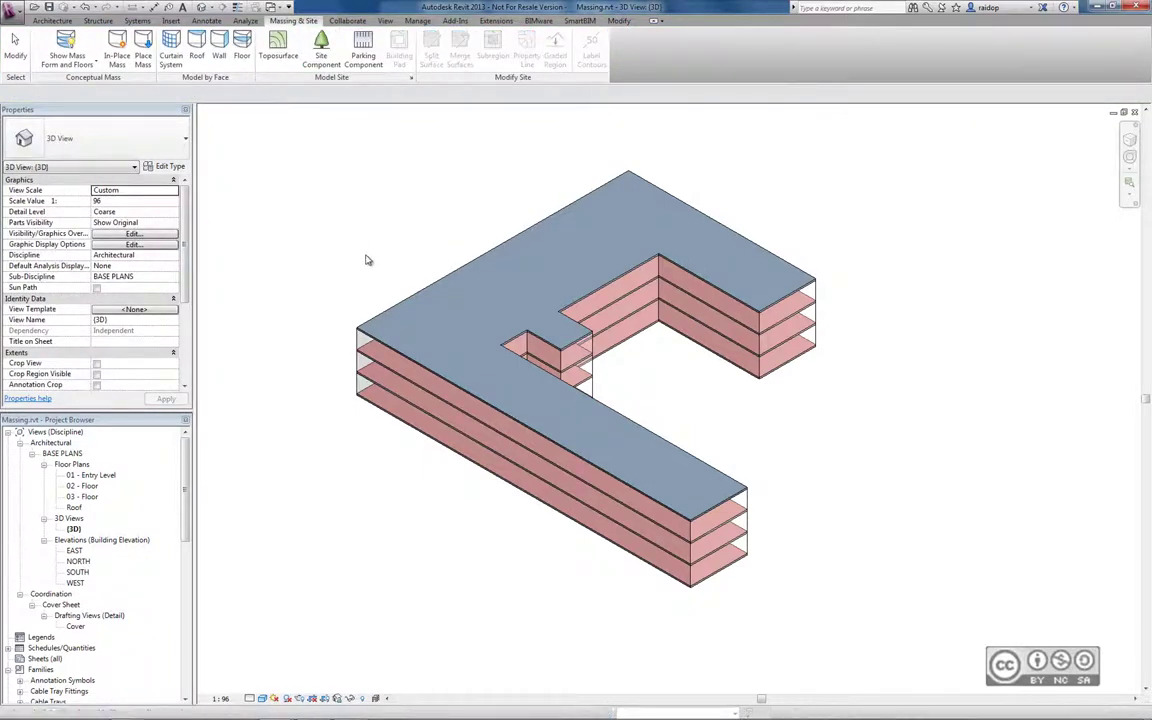
{"action": "left_click", "coordinate": [395, 310]}
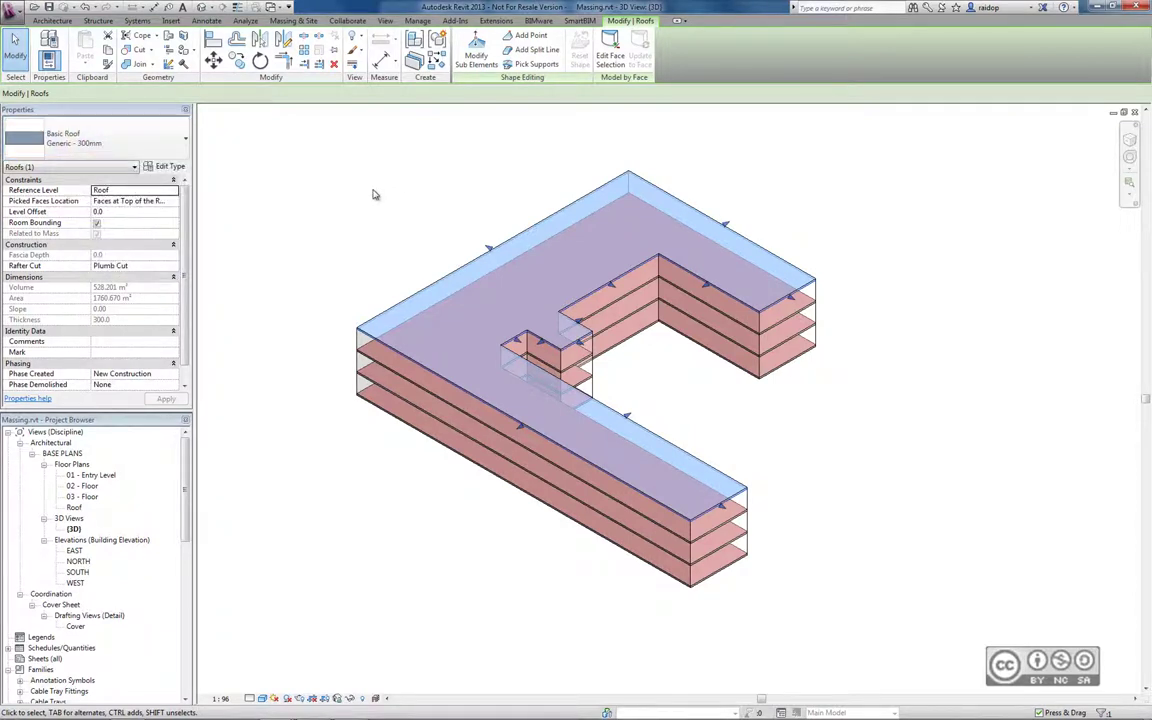
{"action": "left_click", "coordinate": [184, 138]}
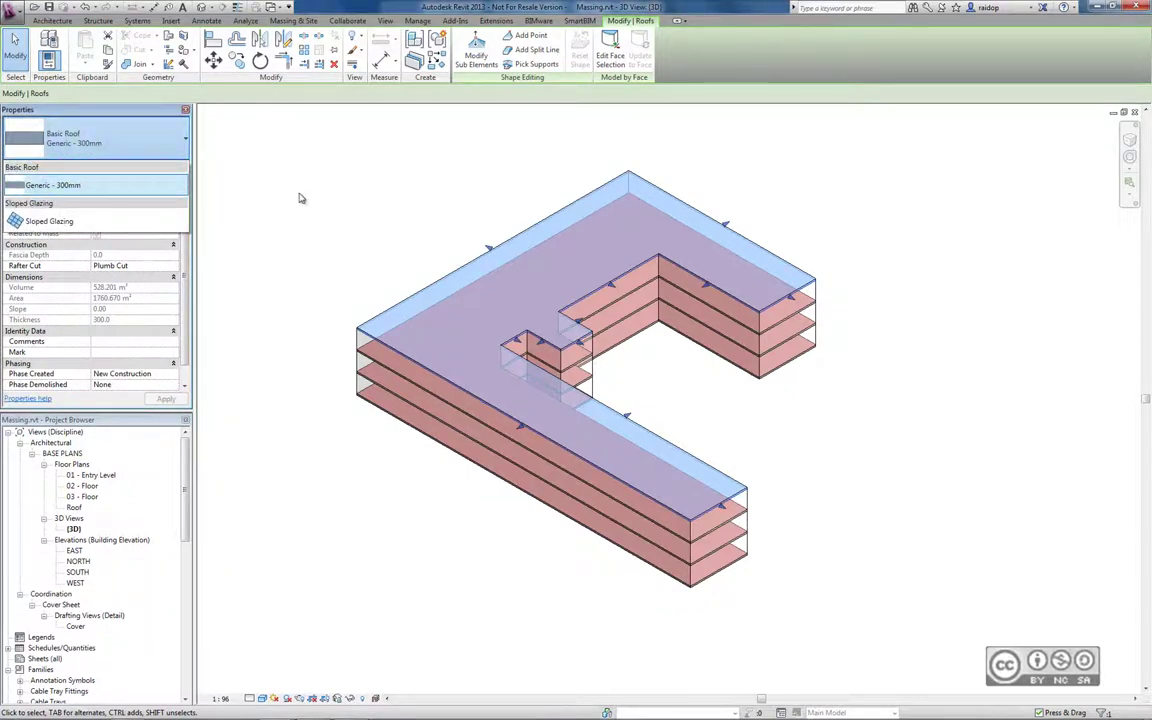
{"action": "left_click", "coordinate": [343, 211]}
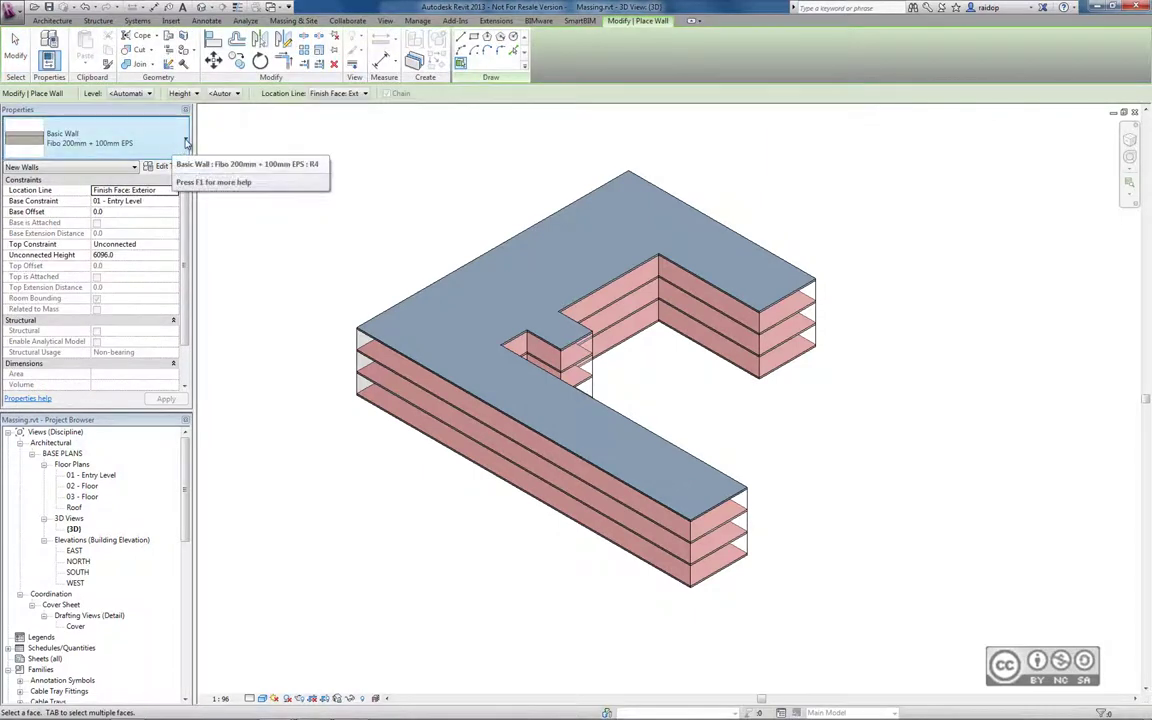
- Use Curtain Wall: Exterior Glazing on the long front face and the first notch face
{"action": "left_click", "coordinate": [184, 142]}
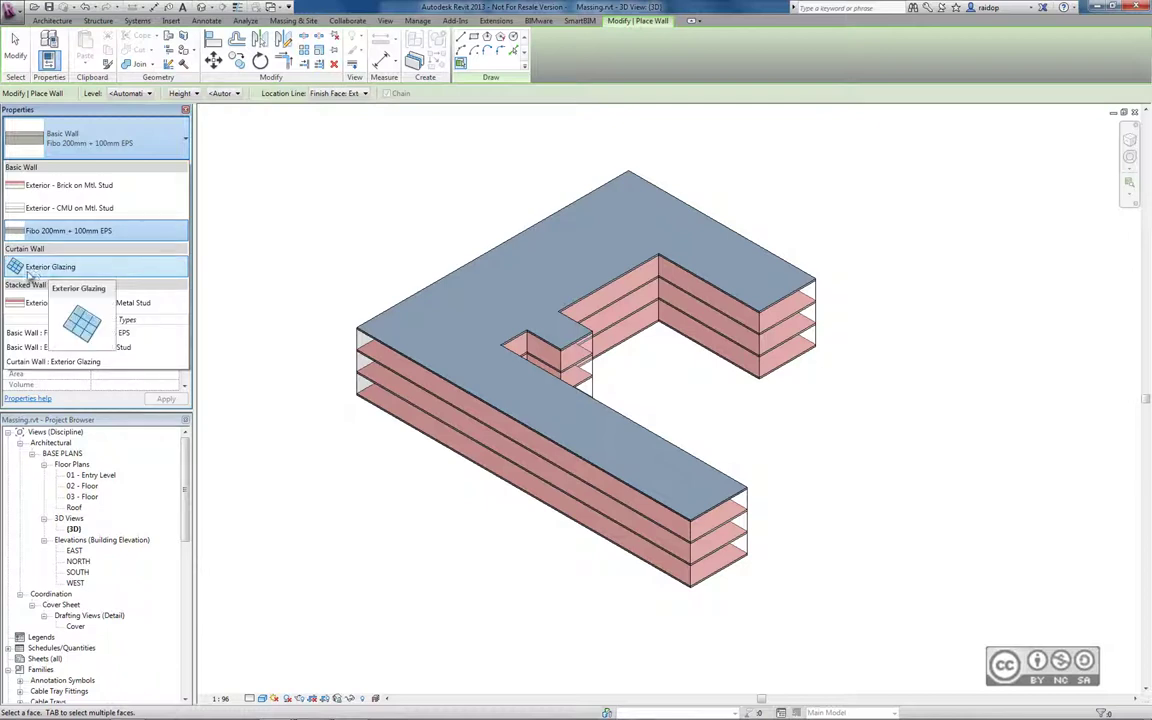
{"action": "left_click", "coordinate": [60, 268]}
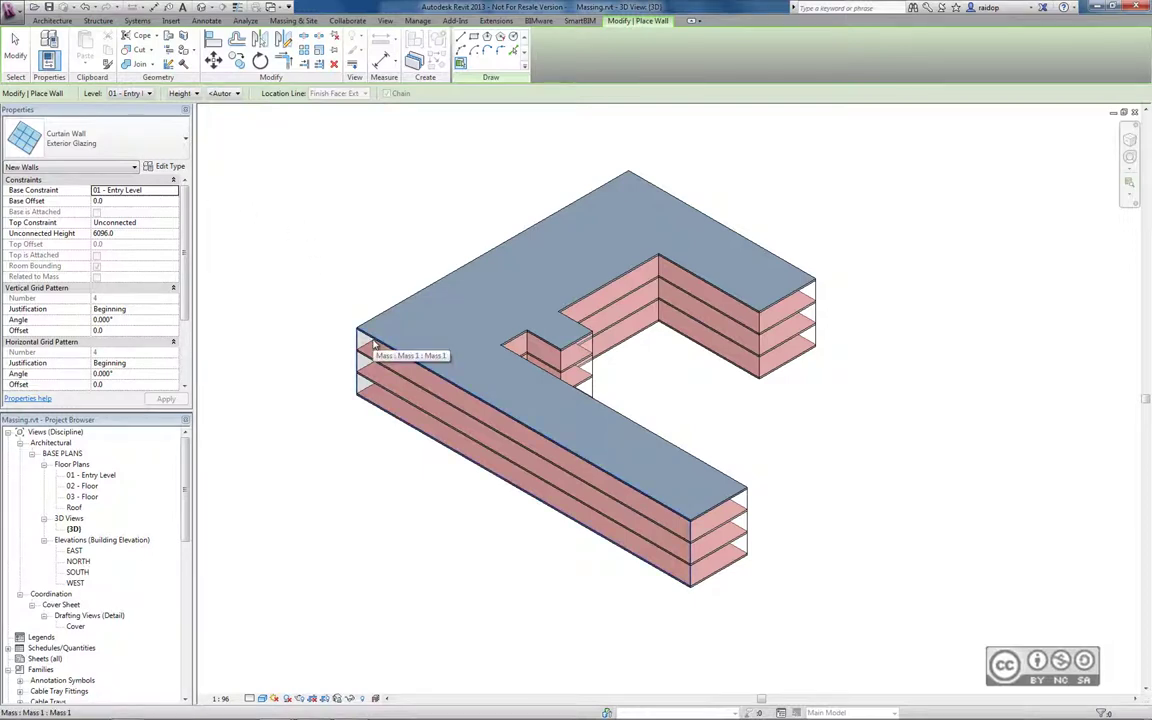
{"action": "left_click", "coordinate": [374, 343]}
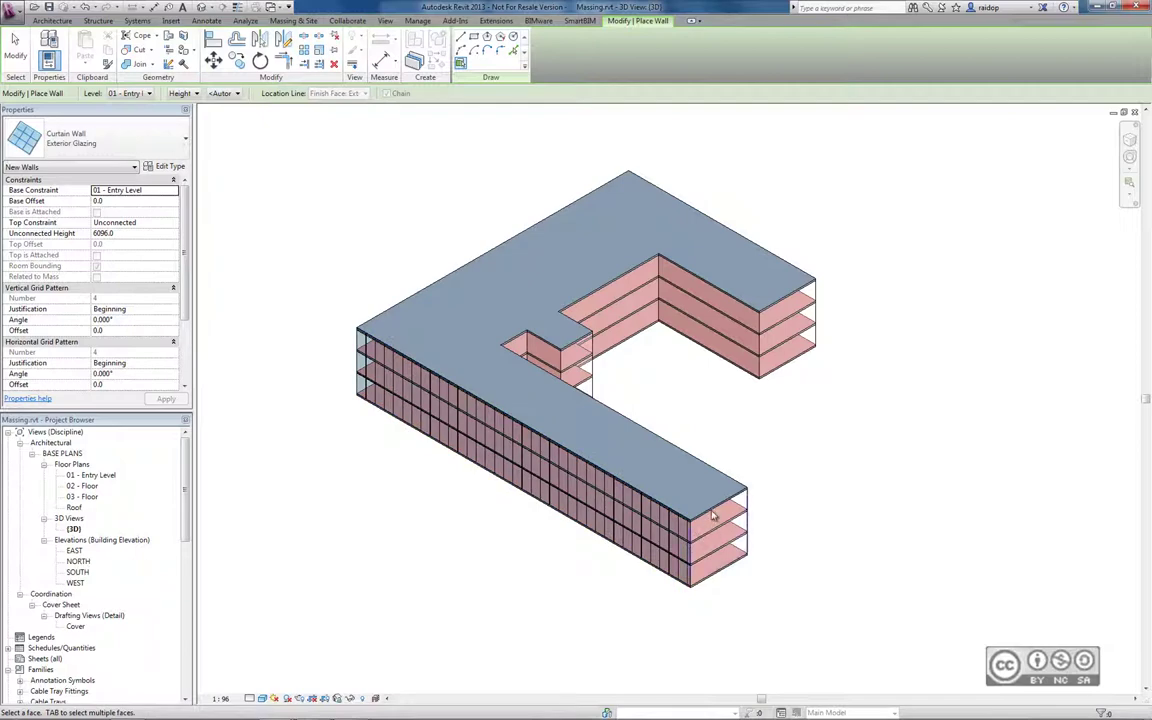
{"action": "middle_click_drag", "start_coordinate": [813, 515], "coordinate": [540, 514], "text": "shift"}
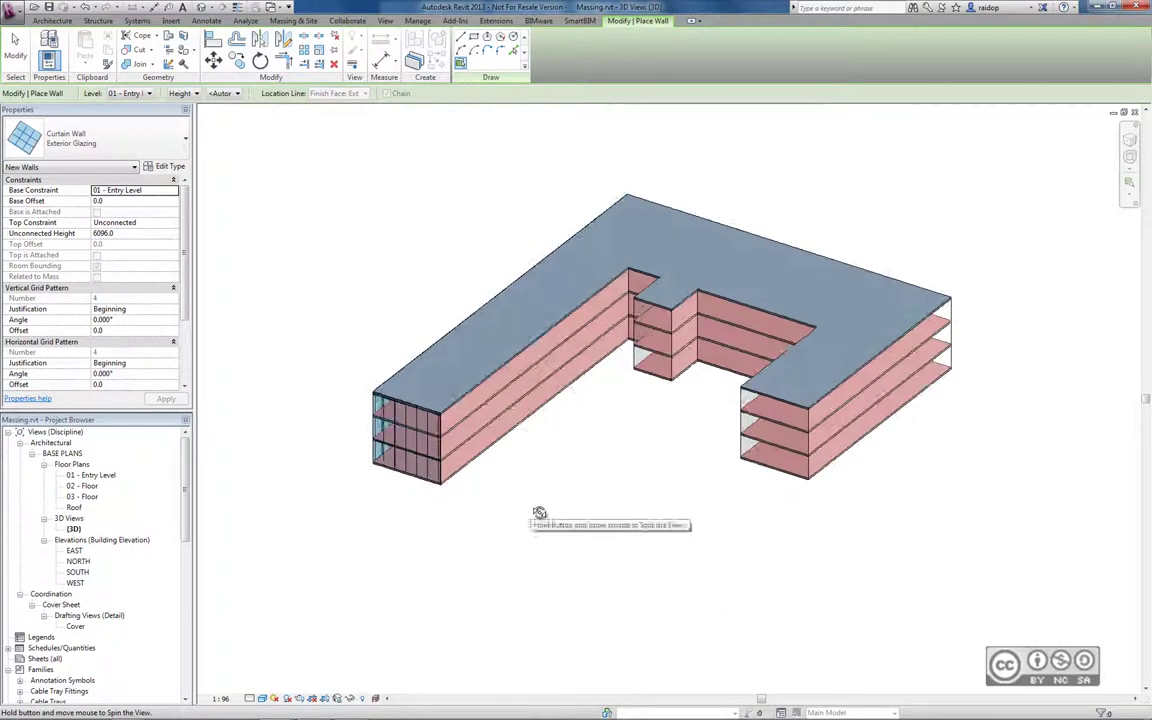
{"action": "left_click", "coordinate": [634, 346]}
- Glaze the remaining notch faces and the long front face with Exterior Glazing walls
{"action": "middle_click_drag", "start_coordinate": [622, 417], "coordinate": [520, 400], "text": "shift"}
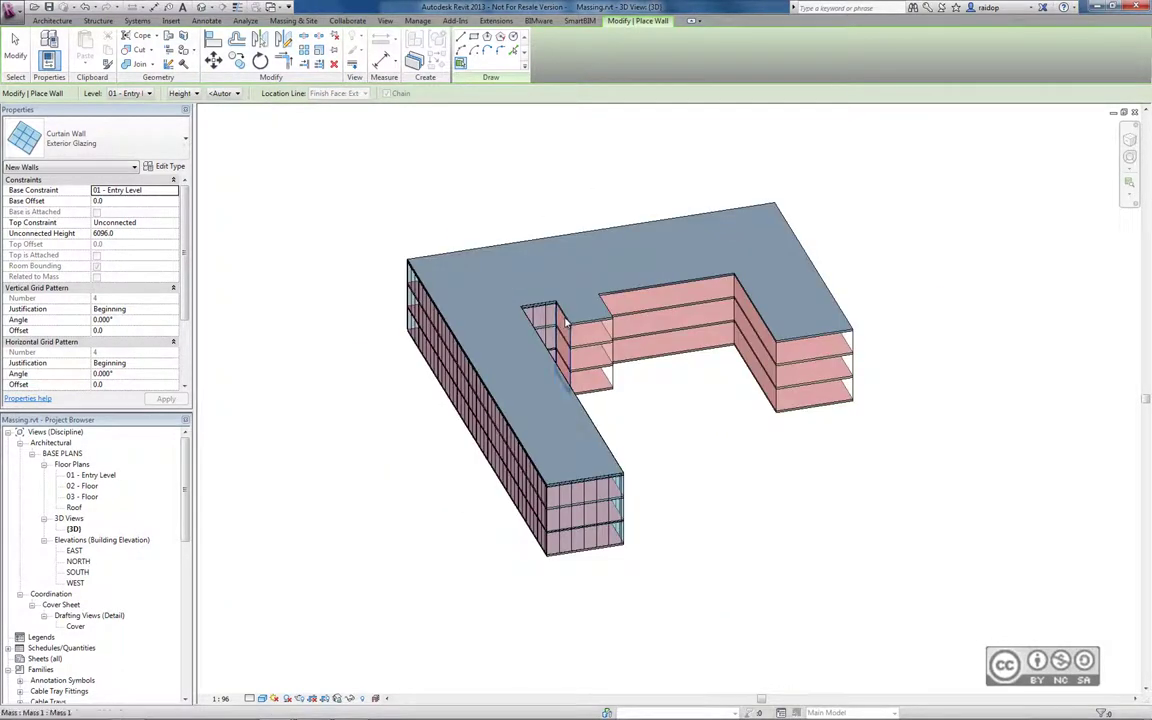
{"action": "left_click", "coordinate": [593, 325]}
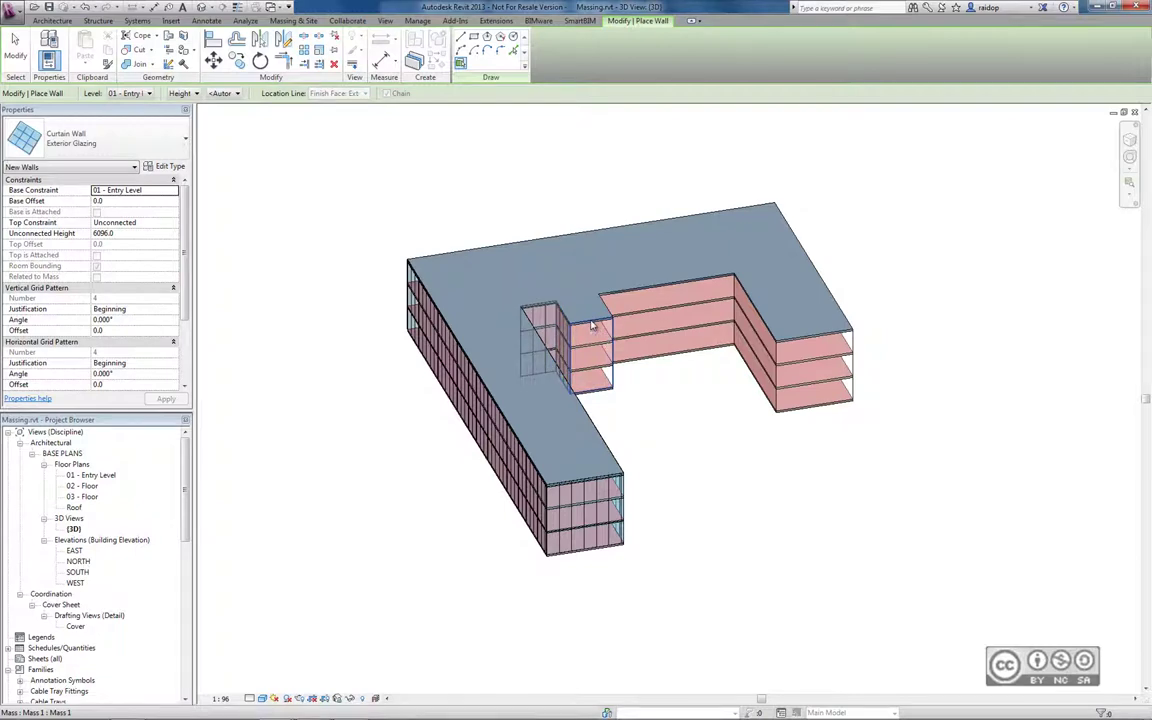
{"action": "middle_click_drag", "start_coordinate": [593, 330], "coordinate": [683, 448], "text": "shift"}
{"action": "left_click", "coordinate": [730, 335]}
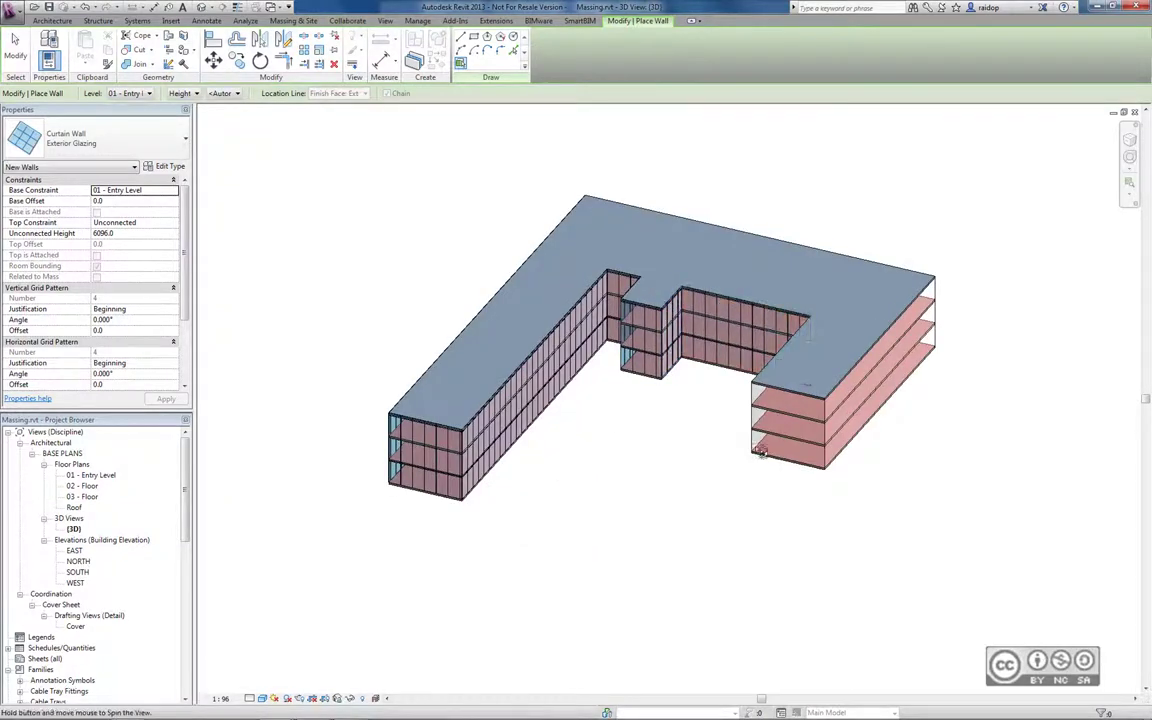
{"action": "middle_click_drag", "start_coordinate": [730, 340], "coordinate": [720, 483], "text": "shift"}
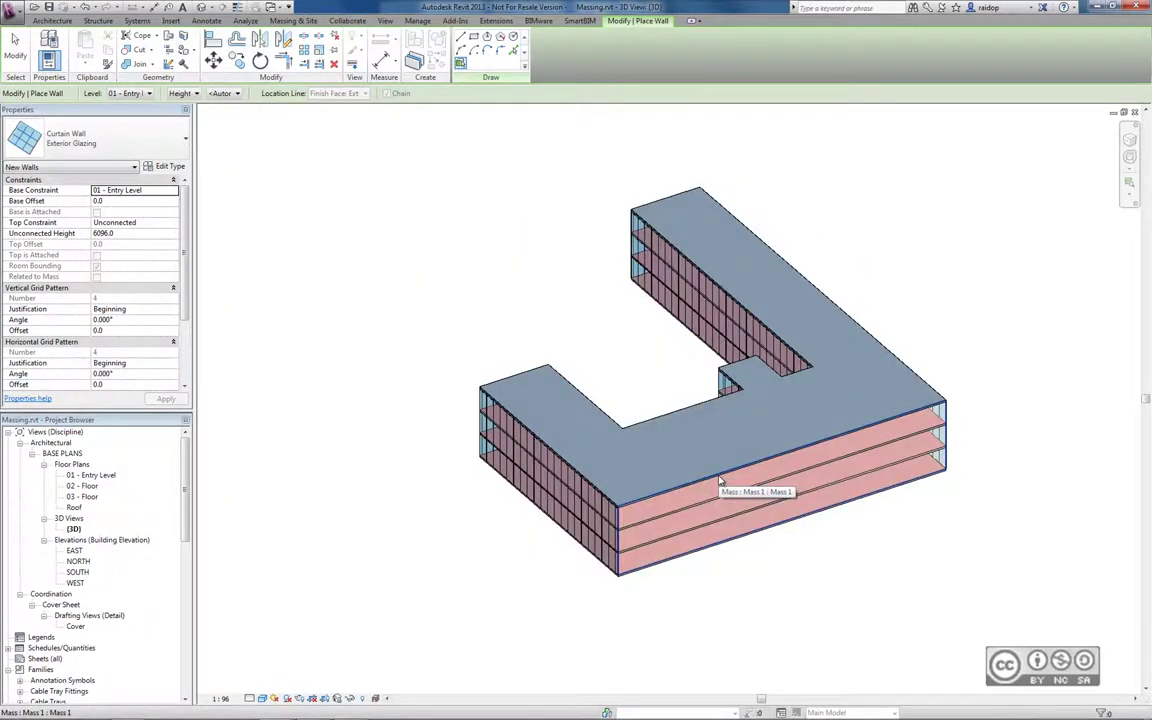
{"action": "left_click", "coordinate": [720, 483]}
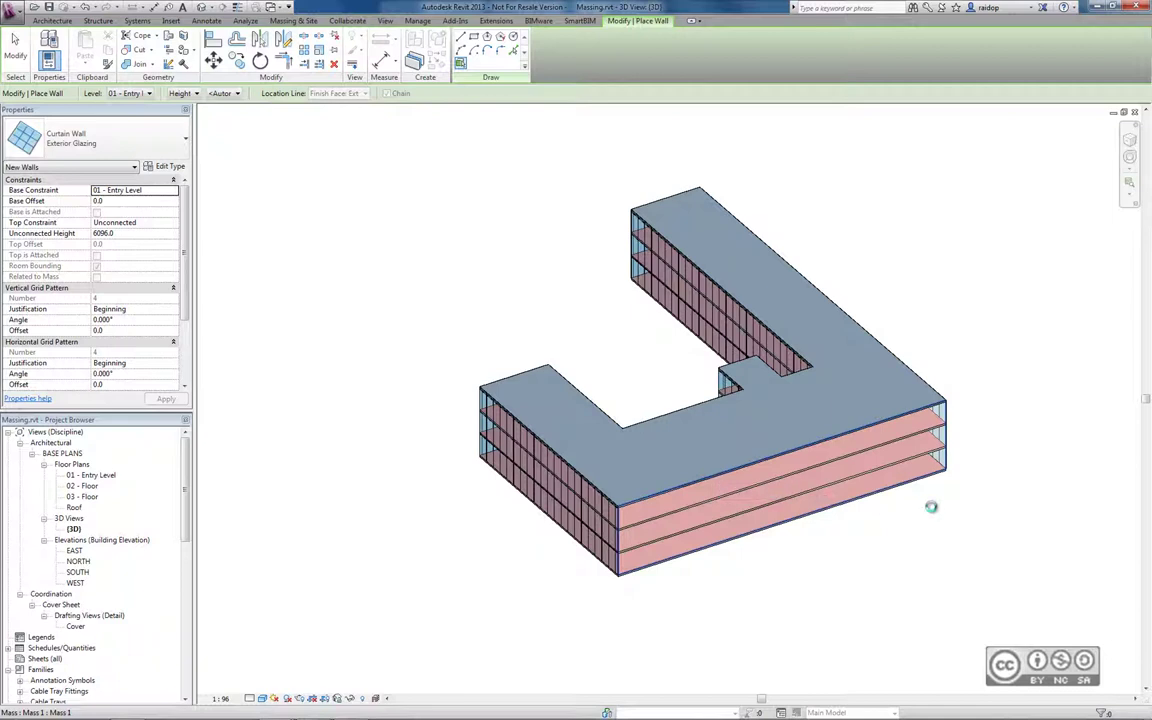
{"action": "middle_click_drag", "start_coordinate": [933, 504], "coordinate": [658, 403], "text": "shift"}
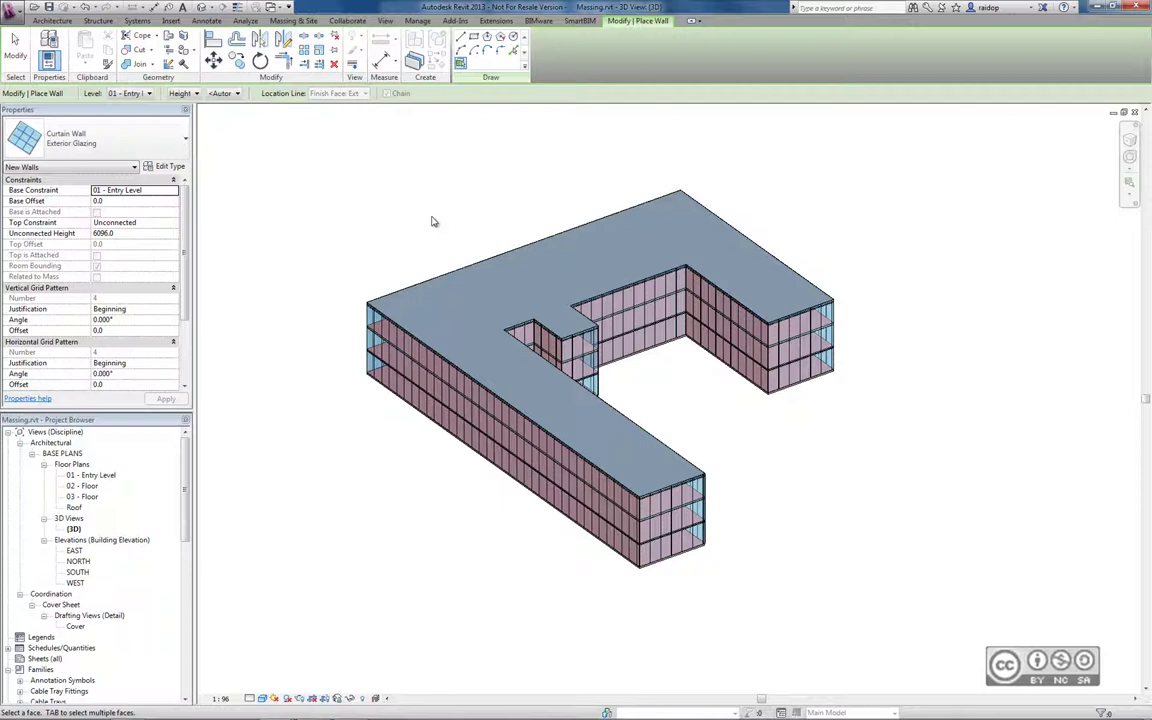
{"action": "key", "text": "Escape"}
{"action": "key", "text": "Escape"}
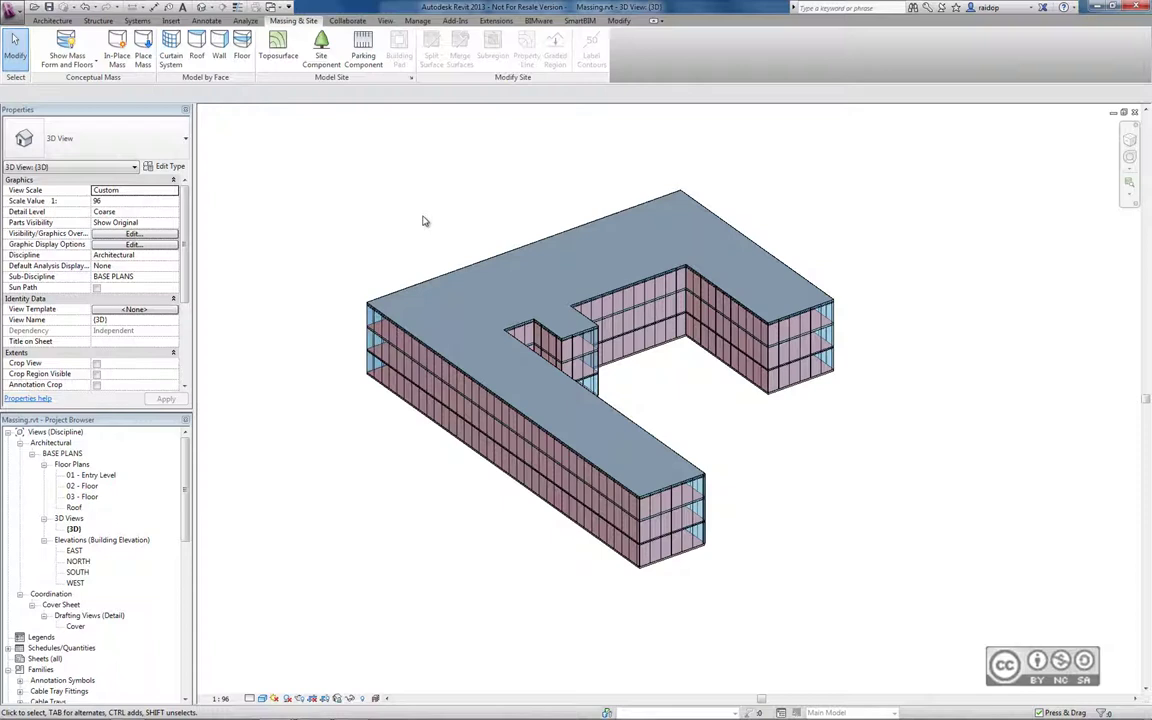
{"action": "left_click", "coordinate": [218, 62]}
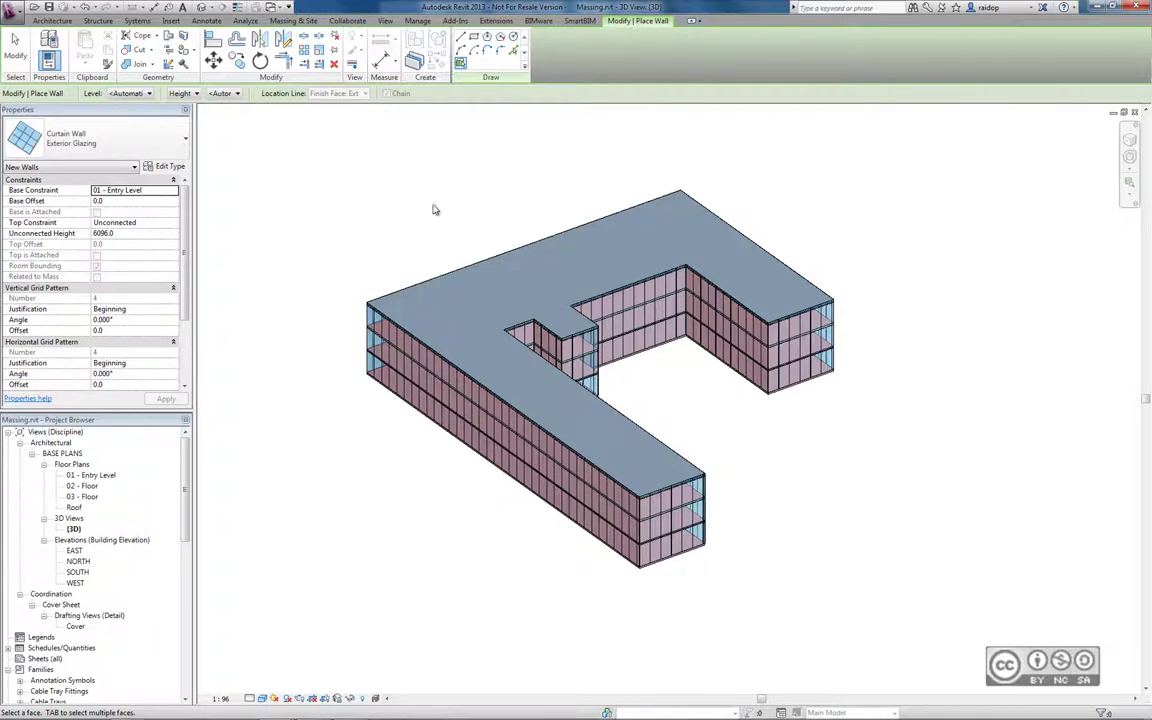
{"action": "left_click", "coordinate": [160, 130]}
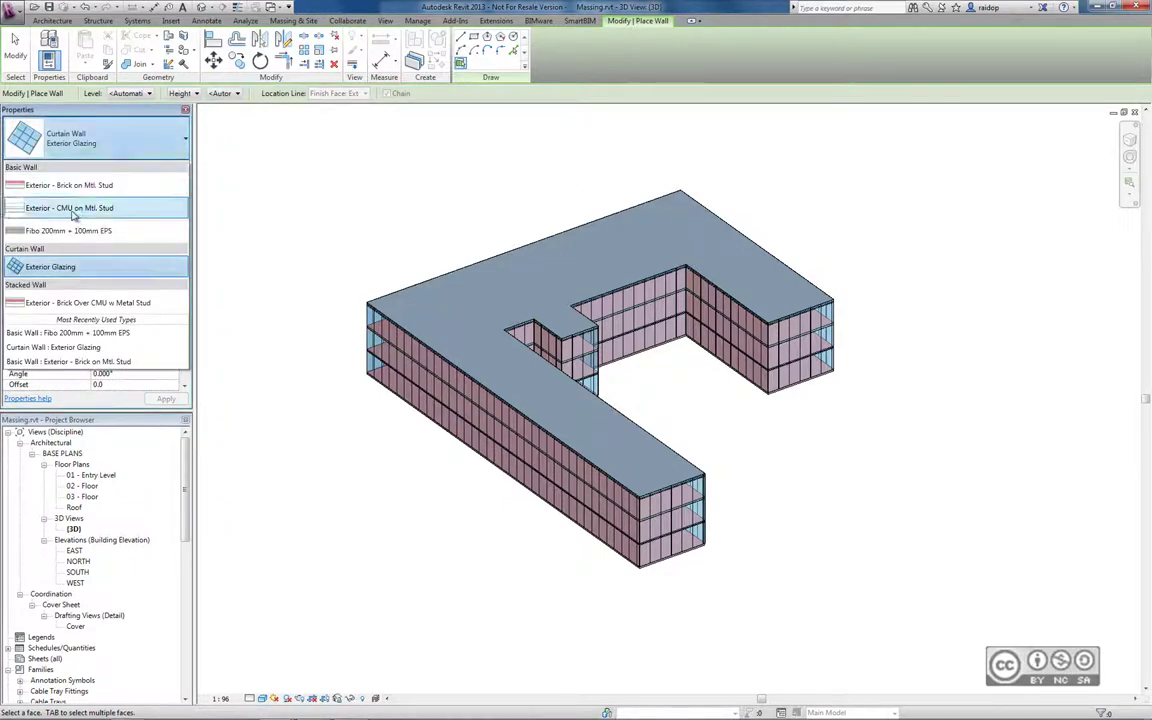
{"action": "left_click", "coordinate": [68, 230]}
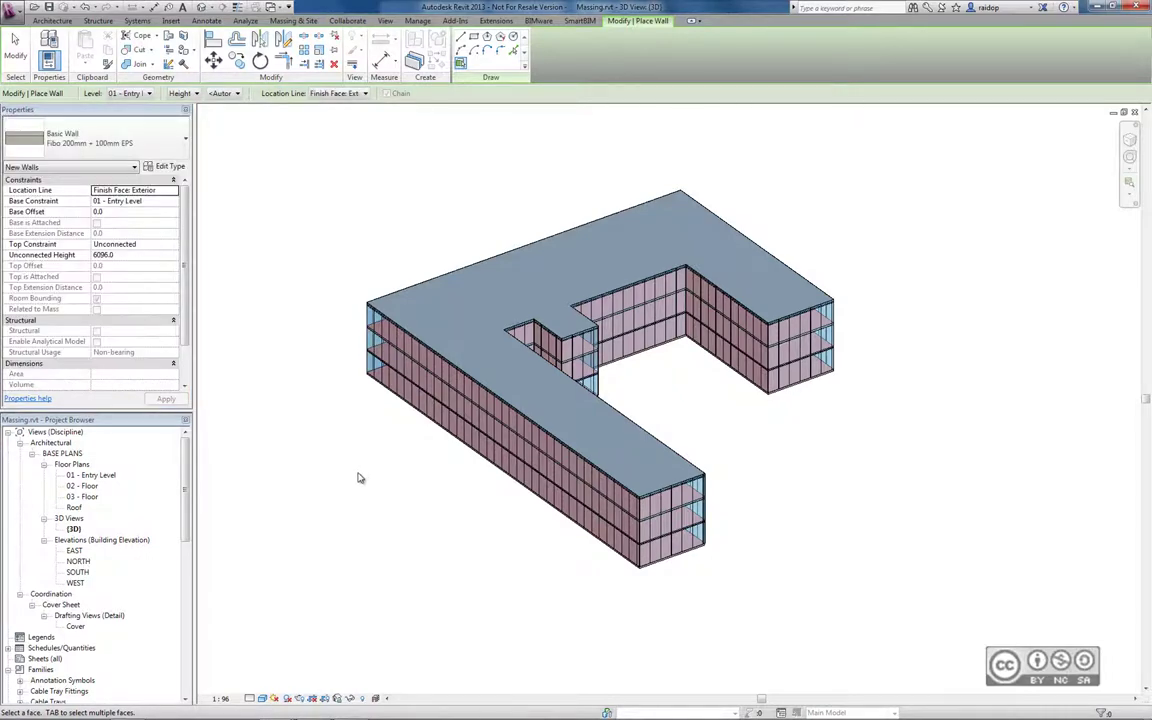
{"action": "middle_click_drag", "start_coordinate": [360, 476], "coordinate": [435, 425], "text": "shift"}
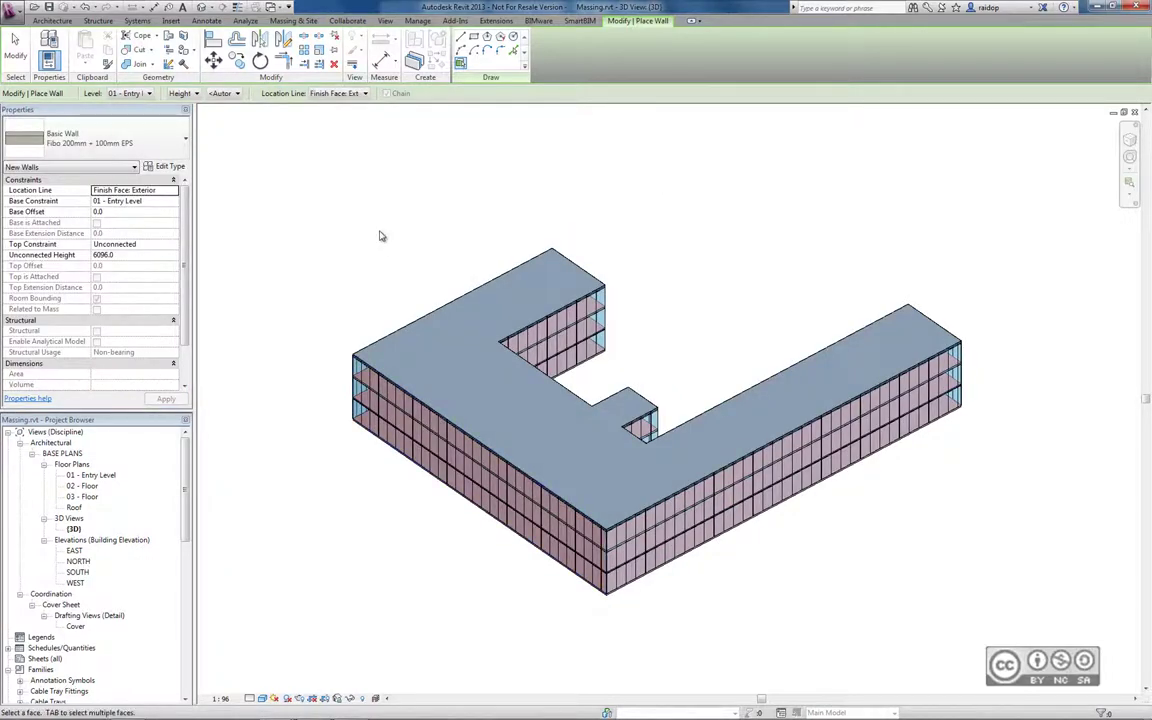
{"action": "key", "text": "Escape"}
{"action": "key", "text": "Escape"}
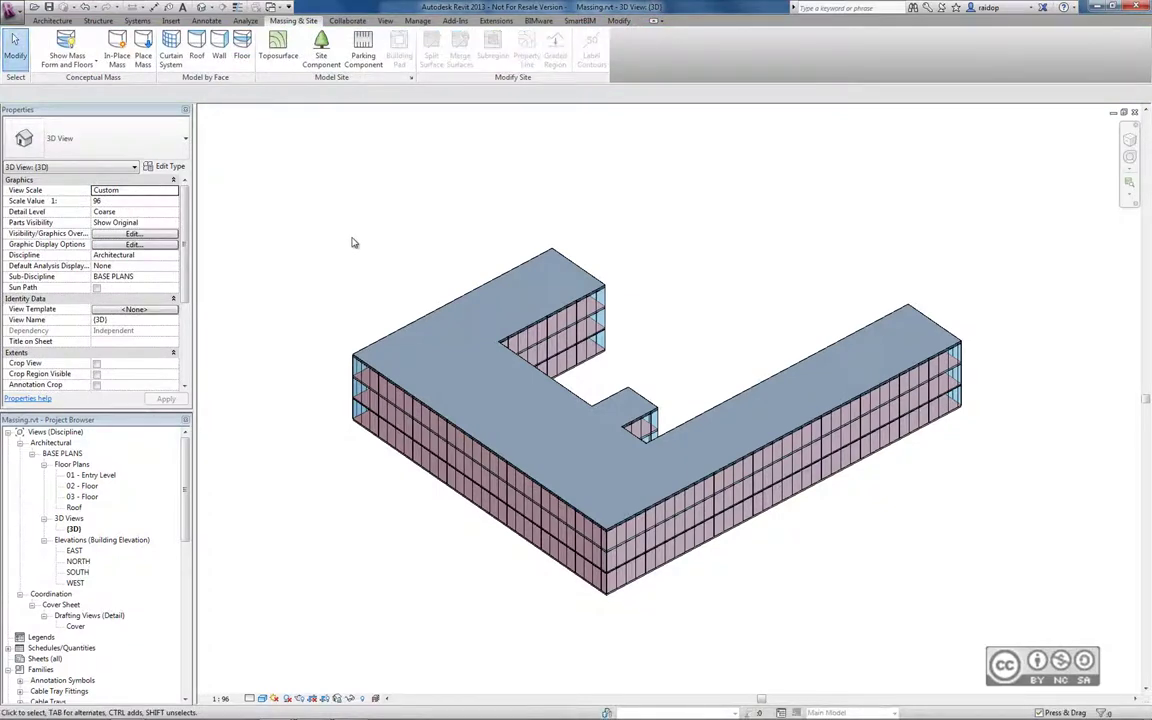
- Change the long outer curtain wall to Basic Wall Fibo 200mm + 100mm EPS
{"action": "left_click", "coordinate": [386, 380]}
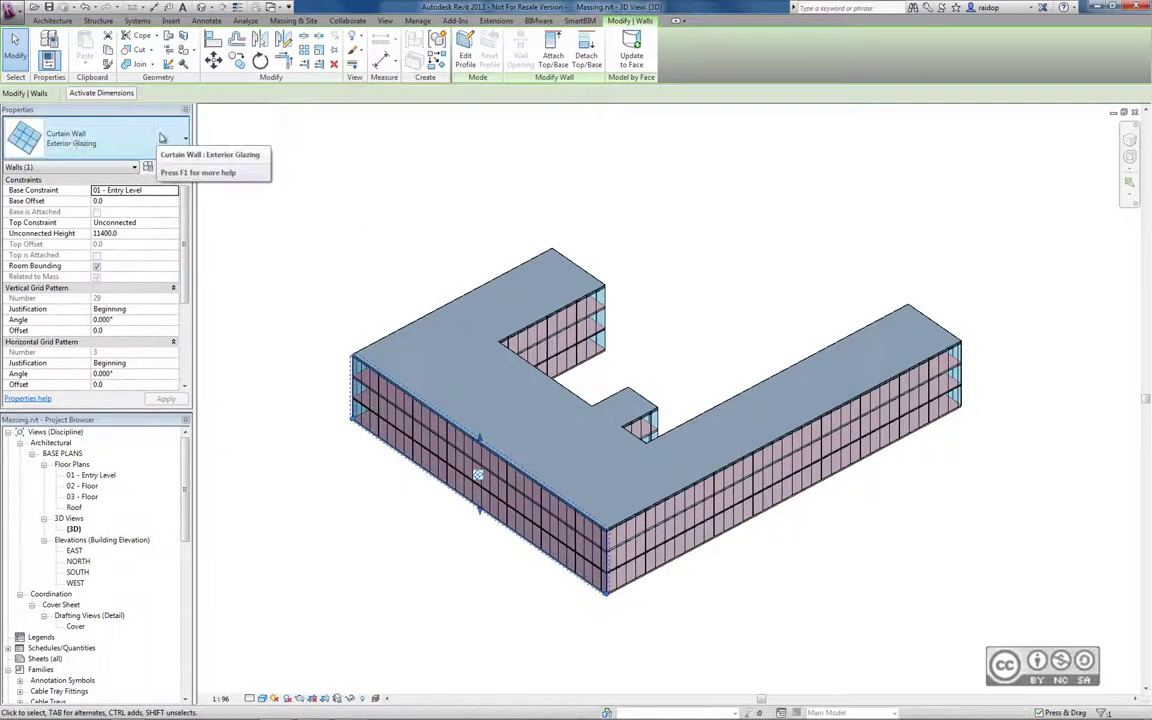
{"action": "left_click", "coordinate": [185, 140]}
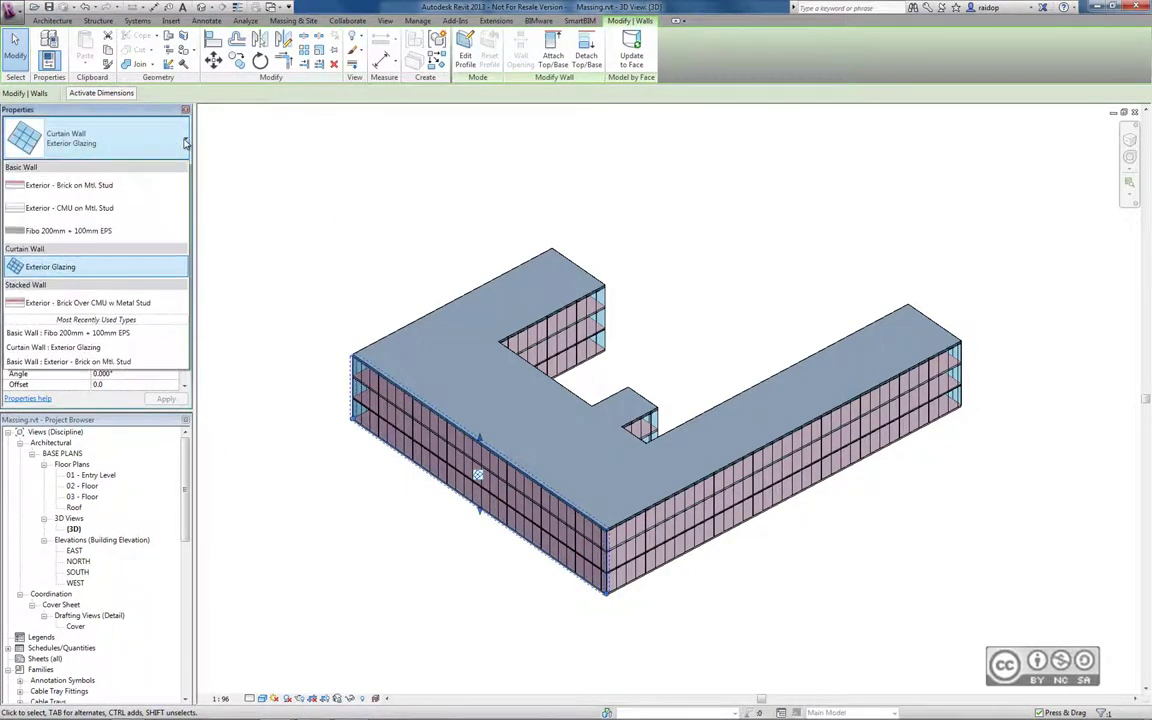
{"action": "left_click", "coordinate": [80, 230]}
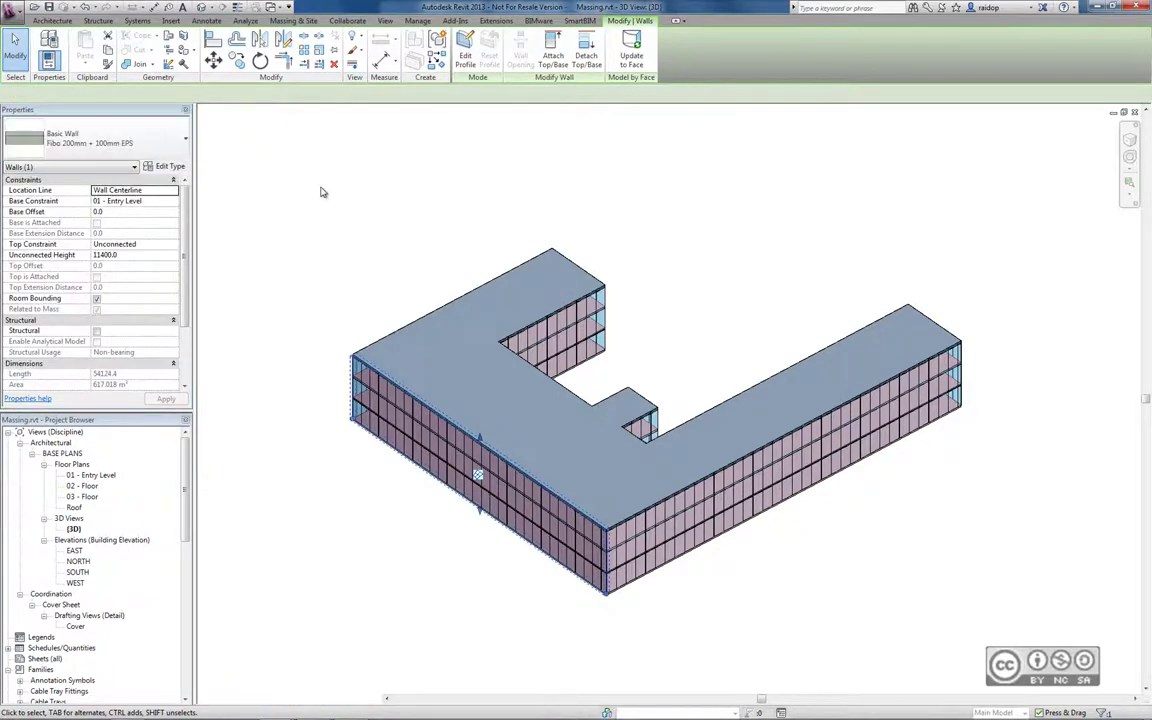
{"action": "middle_click_drag", "start_coordinate": [343, 225], "coordinate": [383, 228], "text": "shift"}
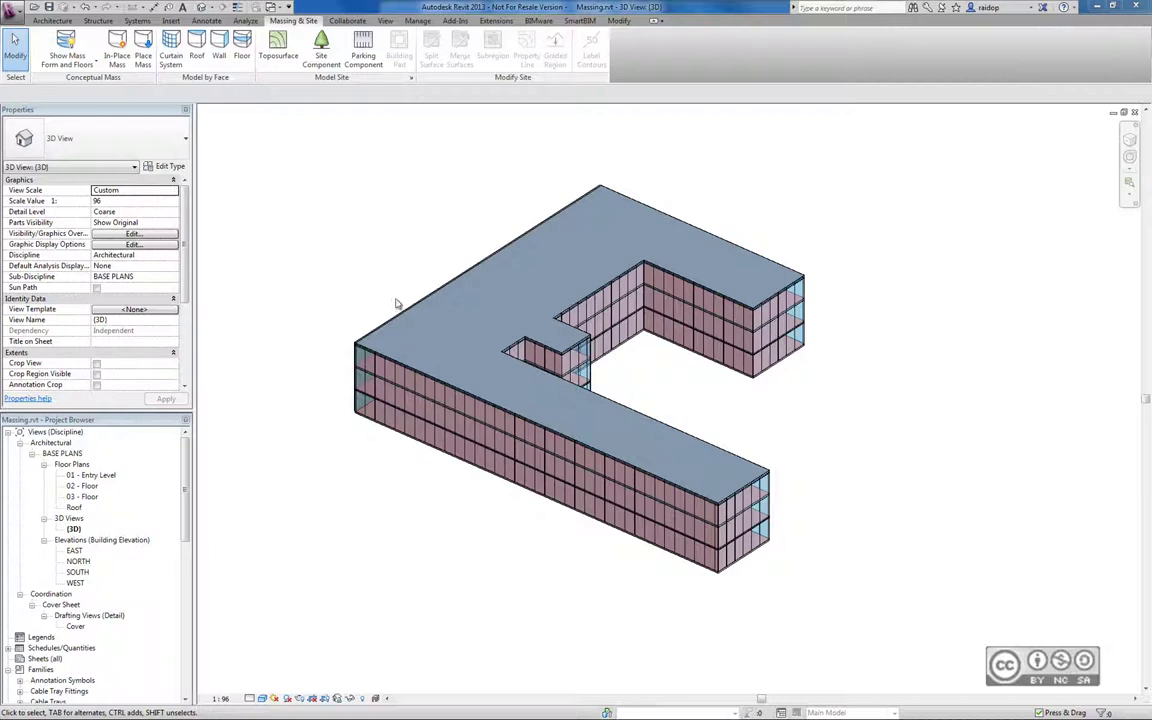
{"action": "middle_click_drag", "start_coordinate": [451, 503], "coordinate": [654, 465], "text": "shift"}
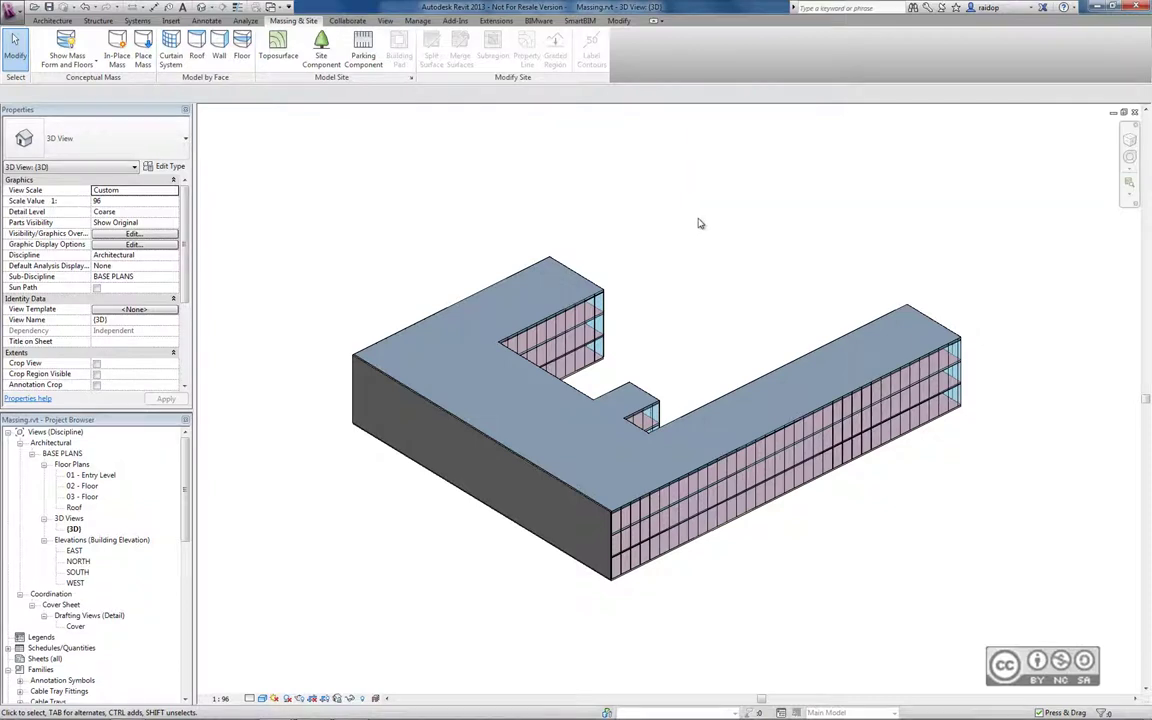
{"action": "left_click", "coordinate": [245, 21]}
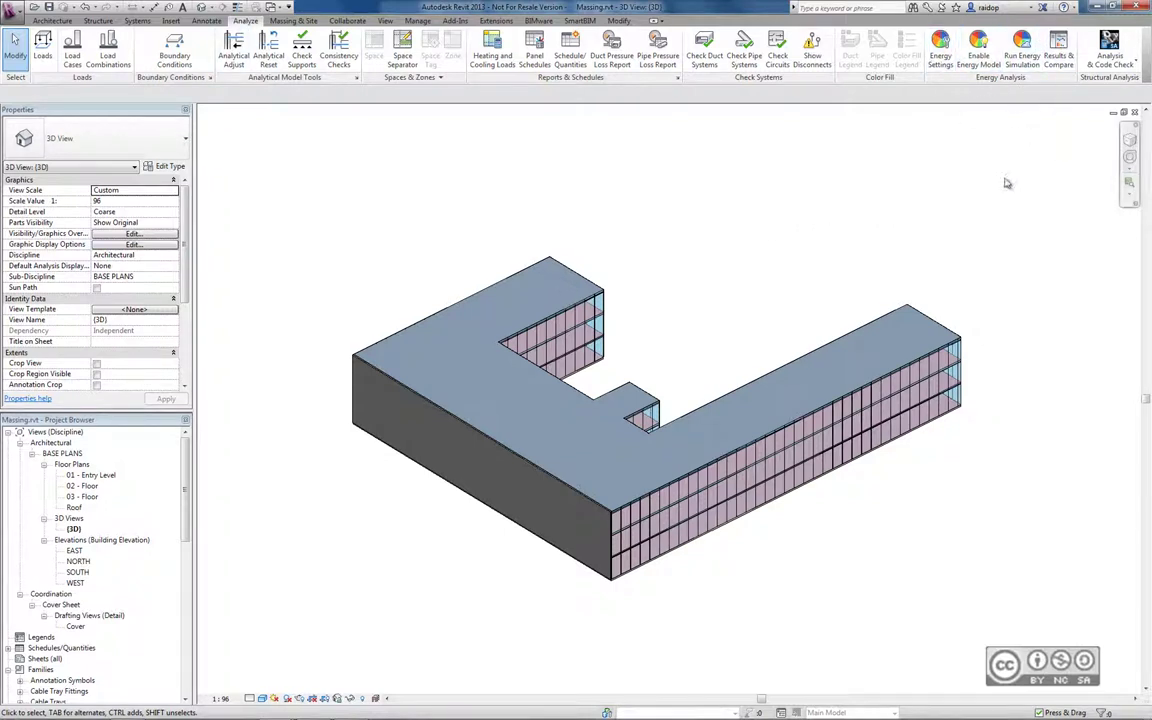
- Delete the Mass 1 family under Families > Mass in the Project Browser
{"action": "middle_click_drag", "start_coordinate": [795, 290], "coordinate": [617, 363], "text": "shift"}
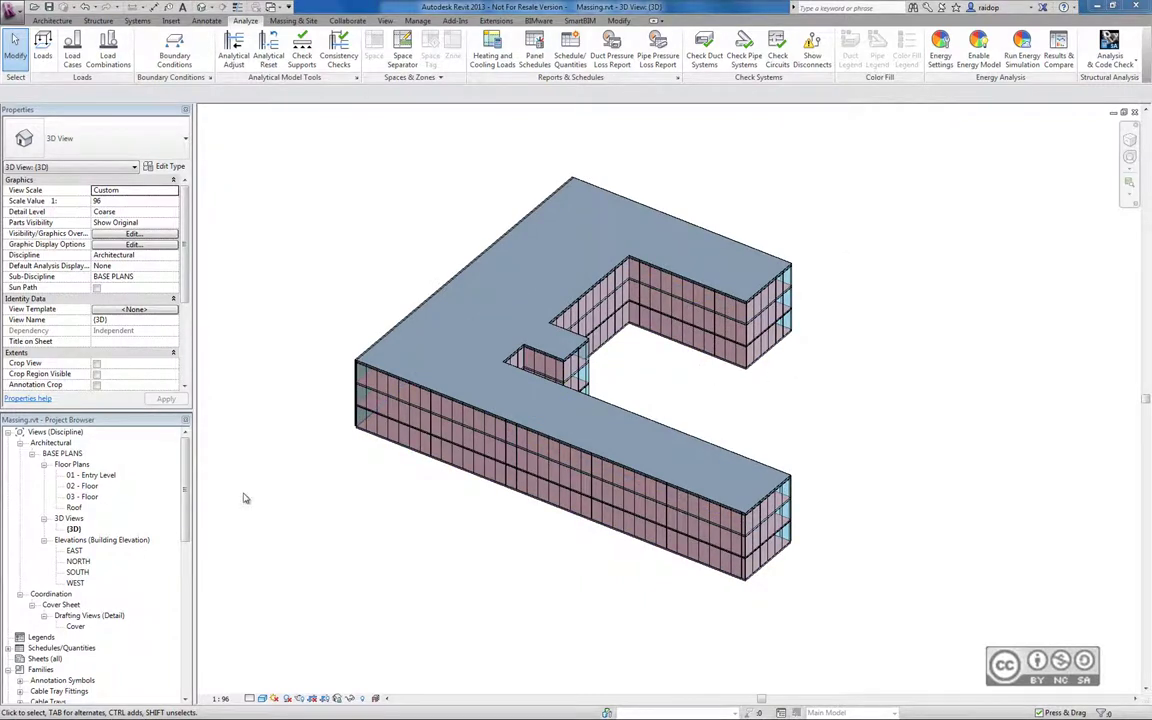
{"action": "scroll", "coordinate": [184, 508], "scroll_direction": "down", "scroll_amount": 2}
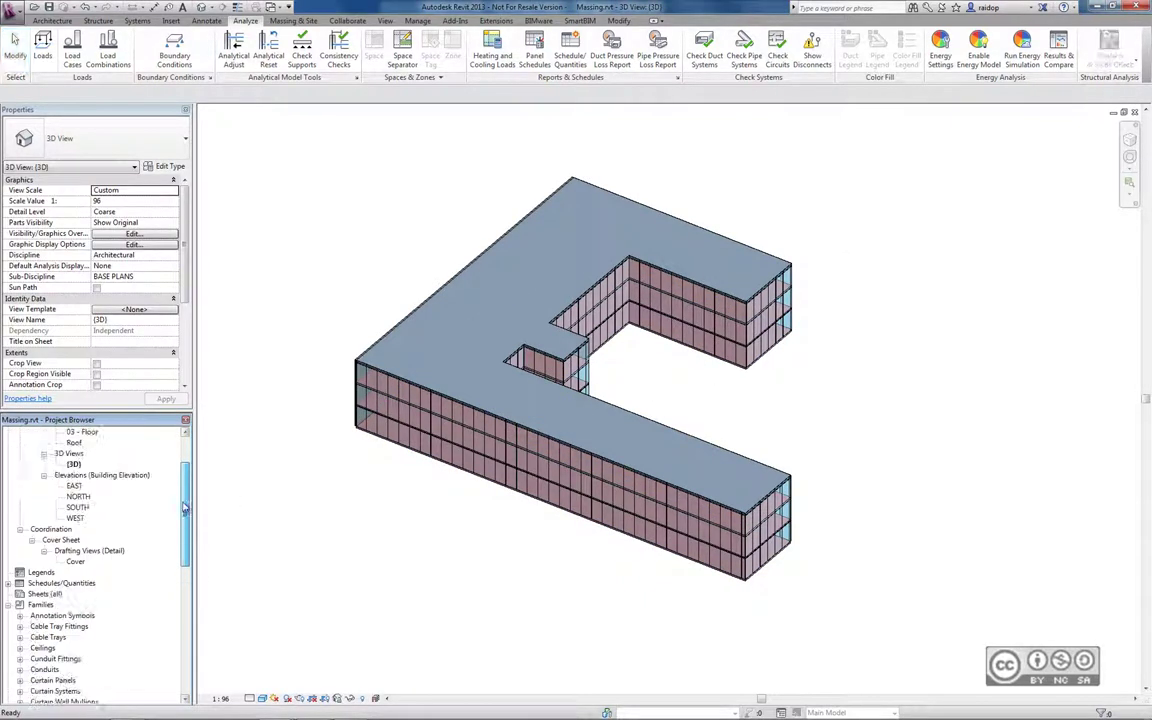
{"action": "scroll", "coordinate": [184, 508], "scroll_direction": "up", "scroll_amount": 1}
{"action": "scroll", "coordinate": [184, 530], "scroll_direction": "down", "scroll_amount": 2}
{"action": "scroll", "coordinate": [184, 550], "scroll_direction": "down", "scroll_amount": 1}
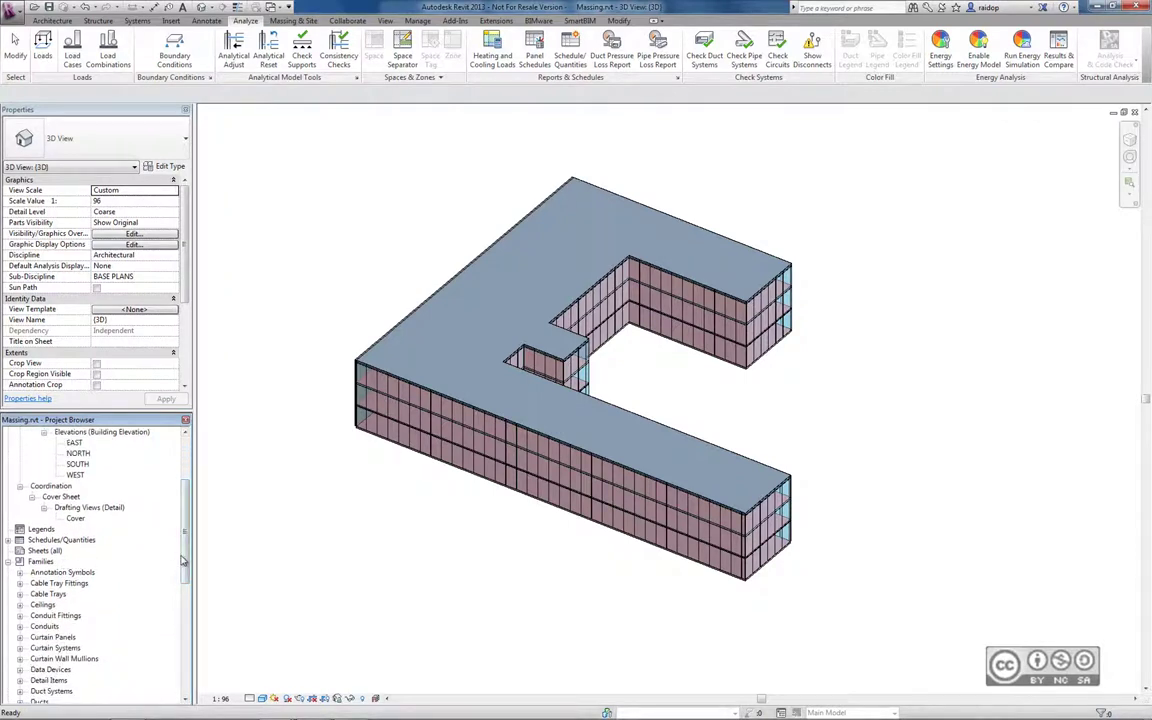
{"action": "left_click_drag", "start_coordinate": [184, 561], "coordinate": [184, 668]}
{"action": "left_click", "coordinate": [20, 508]}
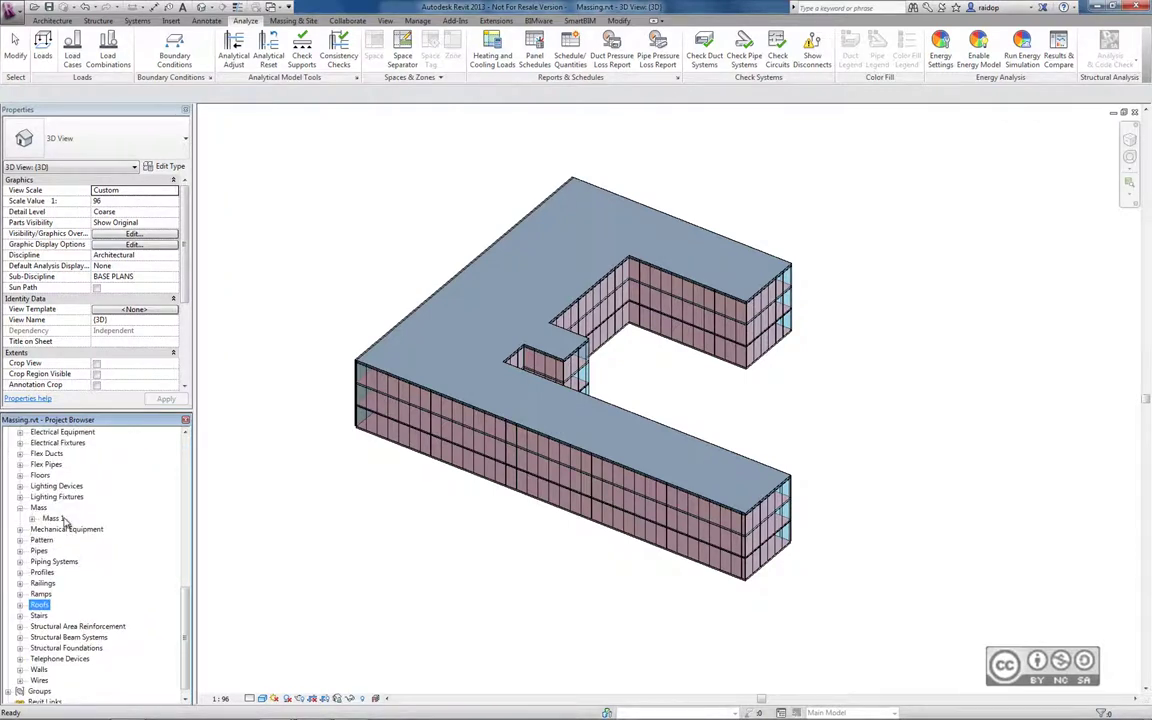
{"action": "left_click", "coordinate": [32, 519]}
{"action": "right_click", "coordinate": [48, 519]}
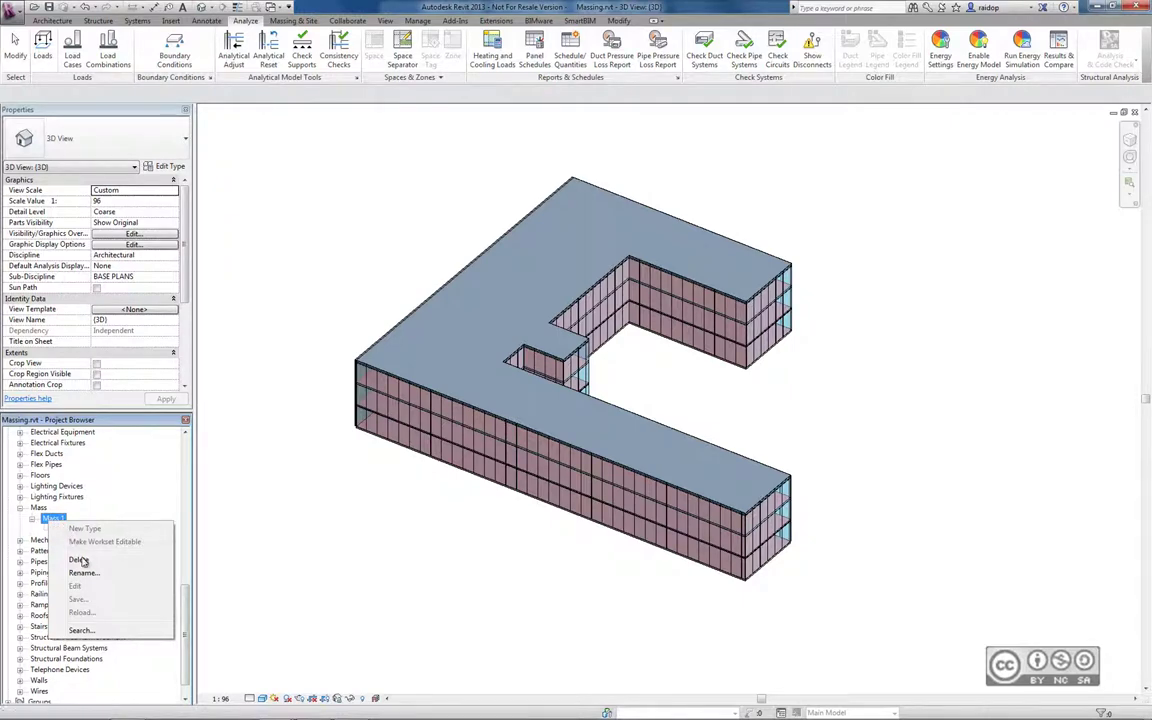
{"action": "left_click", "coordinate": [78, 559]}
{"action": "left_click", "coordinate": [619, 406]}
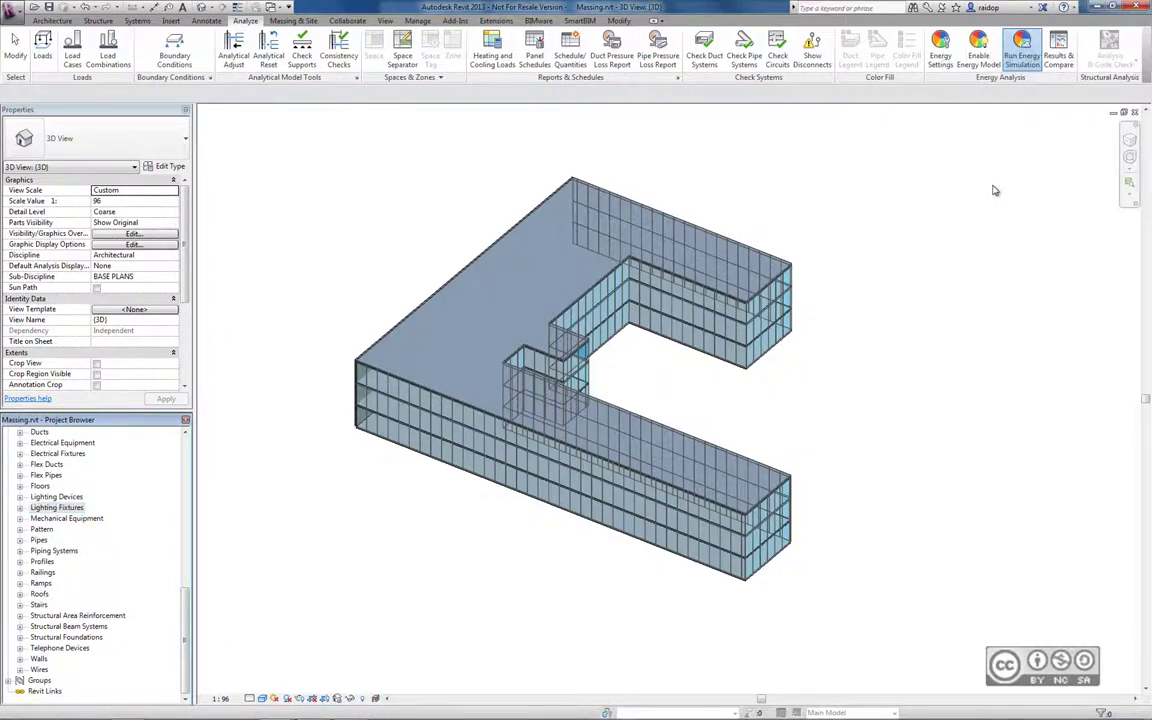
{"action": "left_click", "coordinate": [1021, 42]}
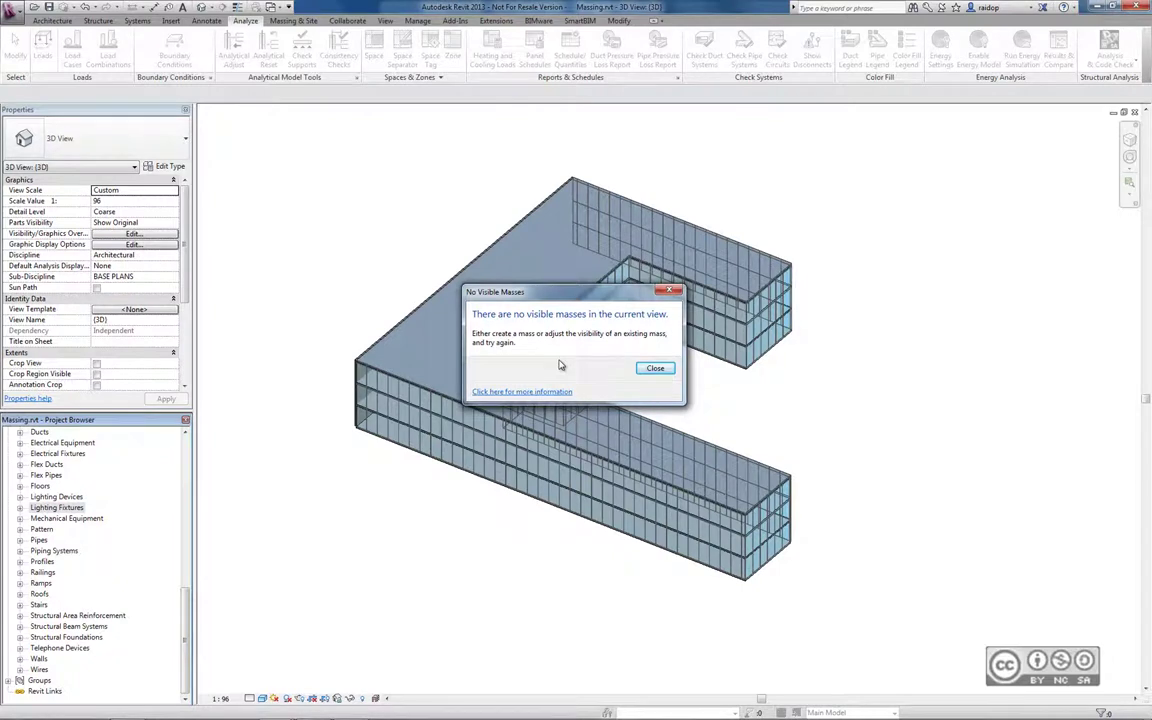
{"action": "left_click", "coordinate": [655, 369]}
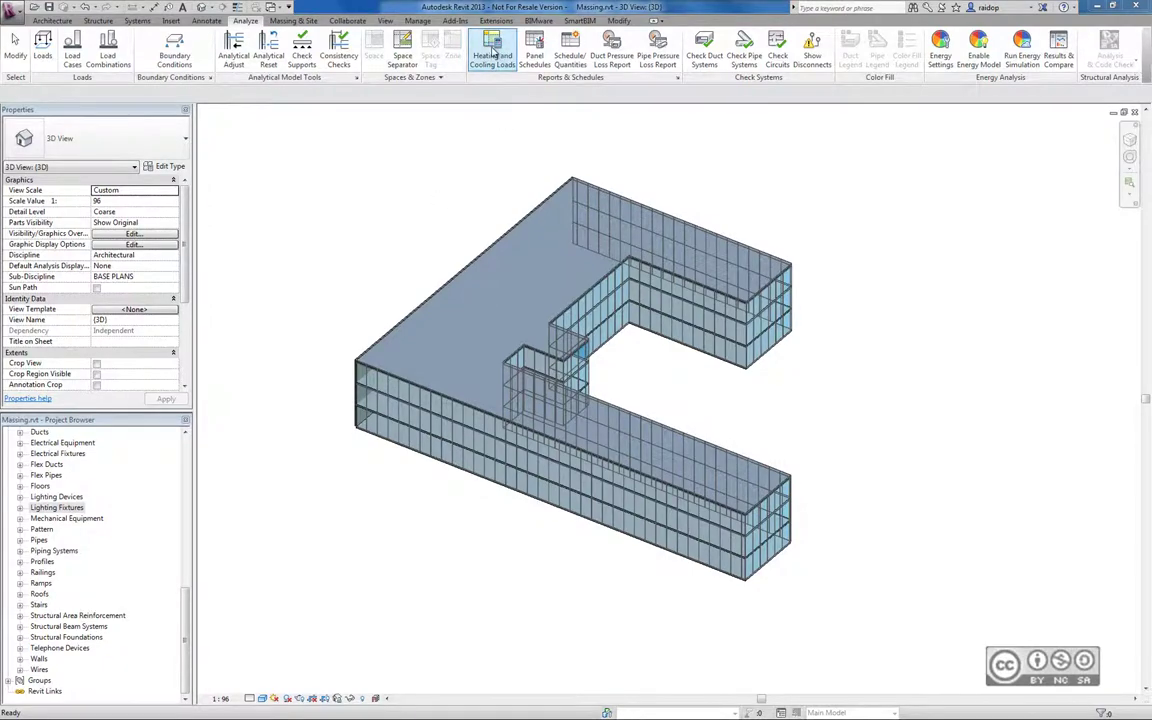
- Open Heating and Cooling Loads and edit its Building Construction value
{"action": "left_click", "coordinate": [493, 55]}
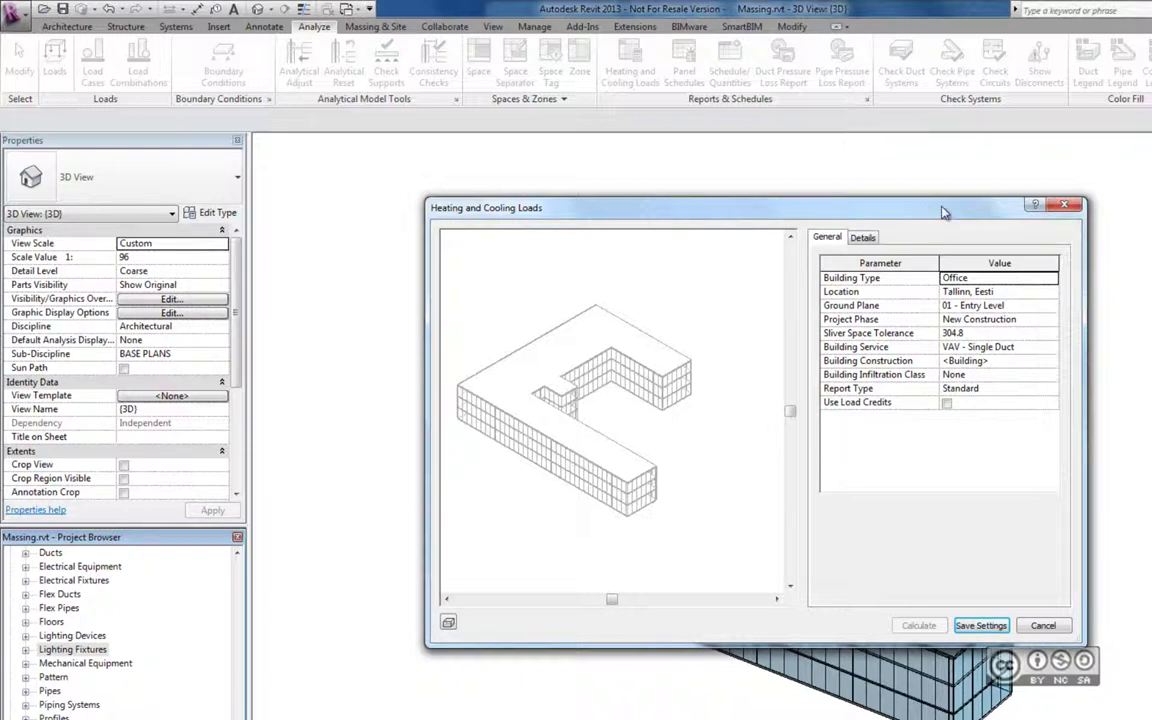
{"action": "left_click", "coordinate": [1030, 361]}
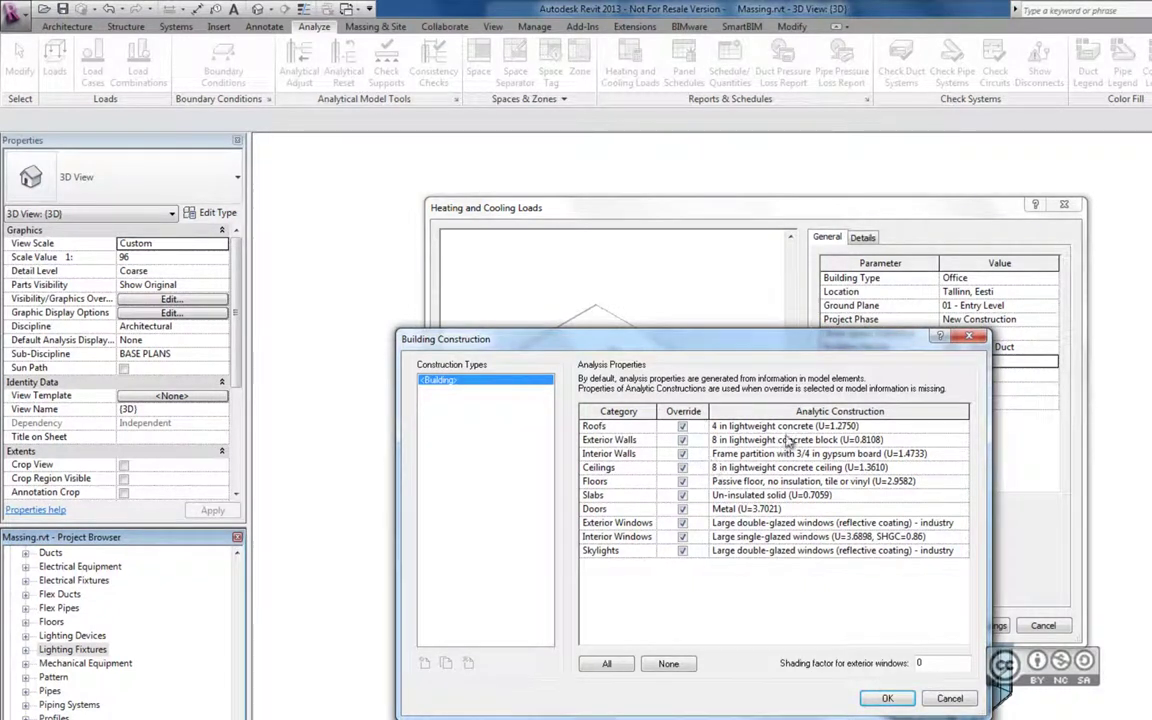
- Review the Roofs construction options but keep 4 in lightweight concrete (U=1.2750)
{"action": "left_click", "coordinate": [945, 427]}
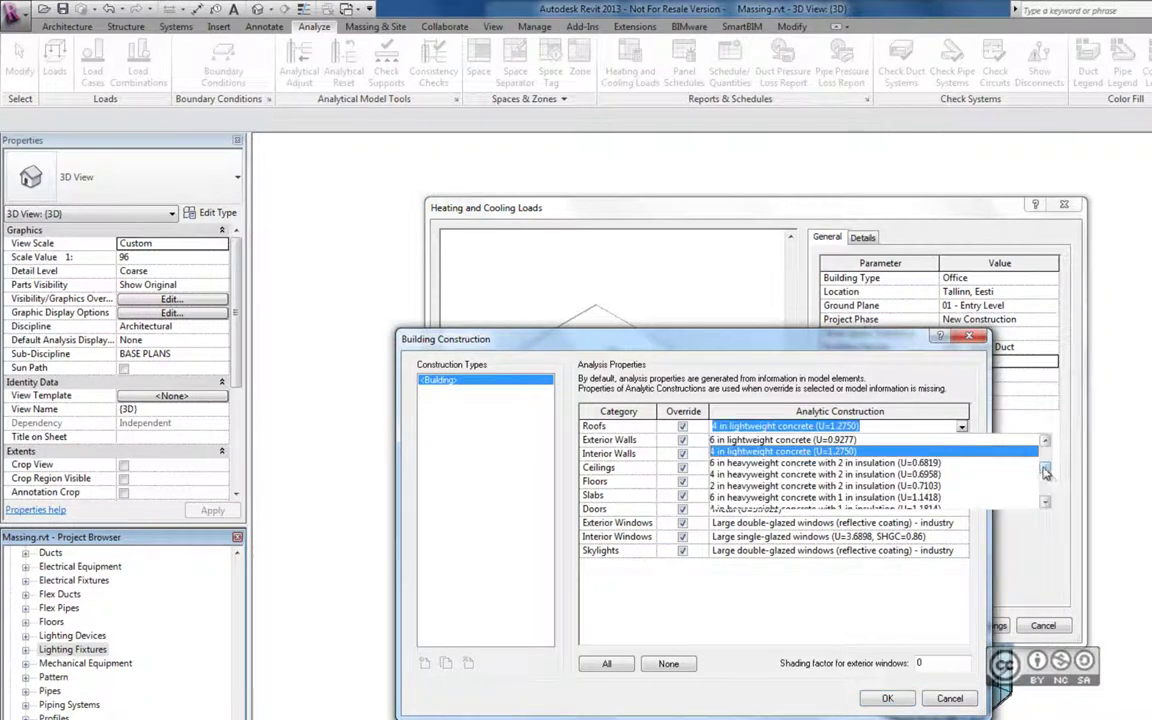
{"action": "left_click_drag", "start_coordinate": [1044, 472], "coordinate": [1047, 457]}
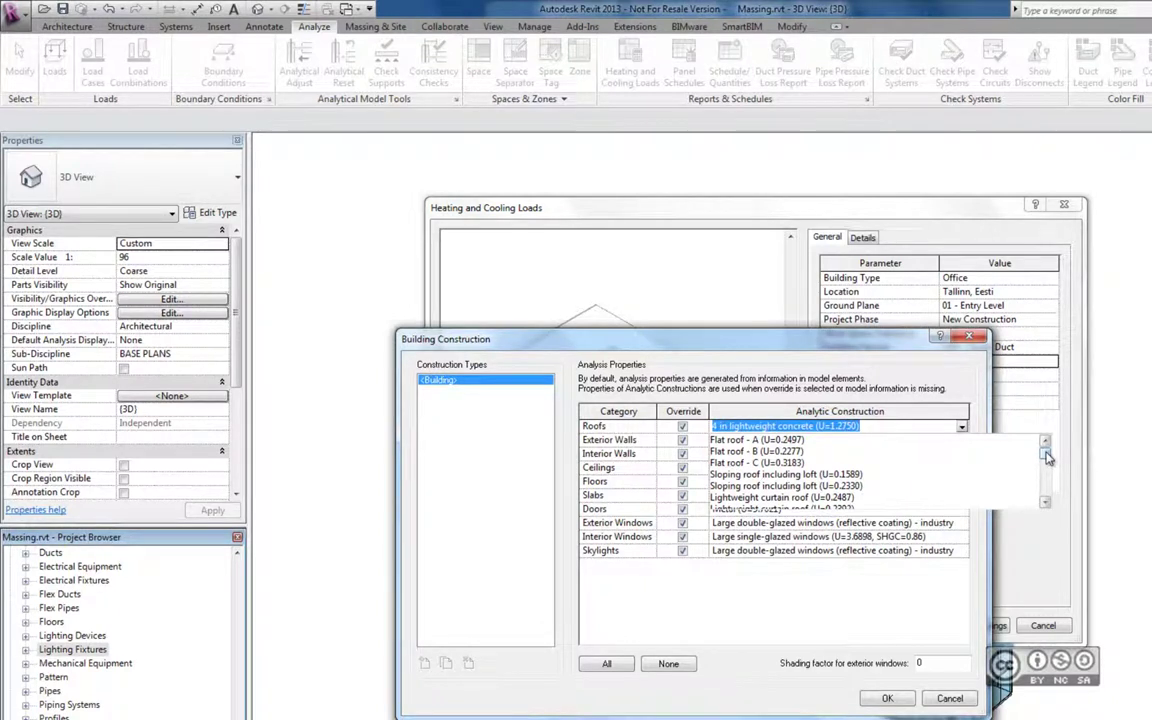
{"action": "left_click", "coordinate": [880, 427]}
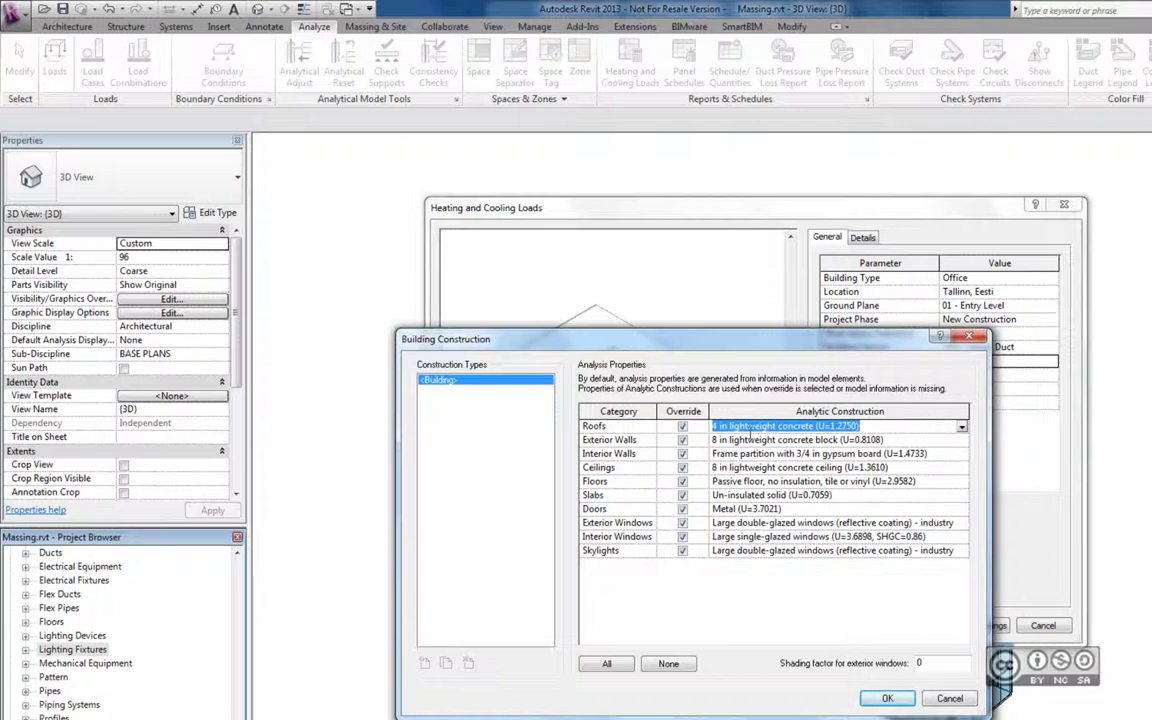
{"action": "left_click", "coordinate": [961, 427]}
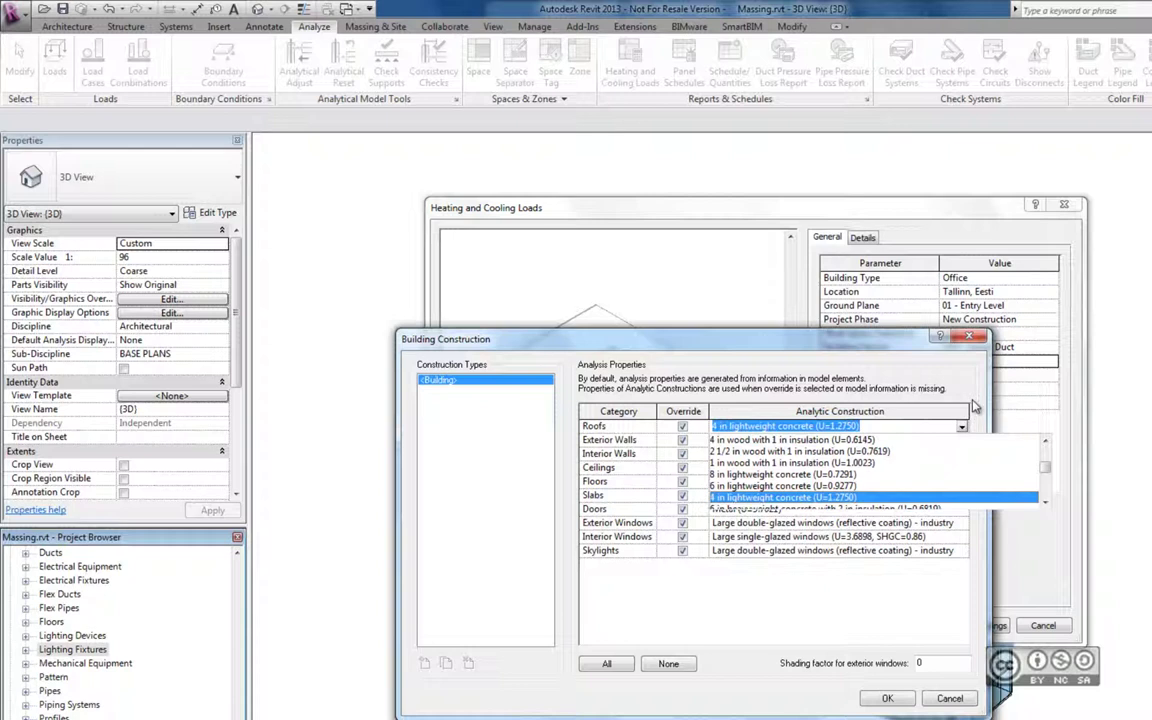
{"action": "left_click", "coordinate": [975, 407]}
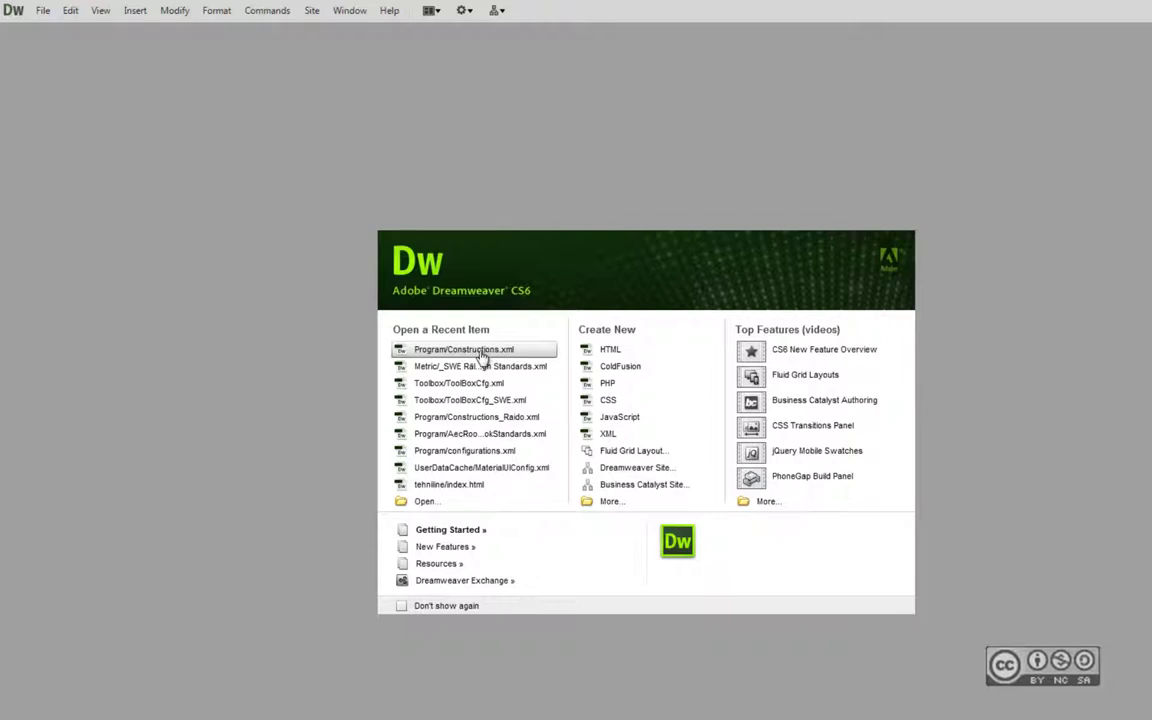
- Open Program/Constructions.xml and locate the Fibo wall construction FIB_WAL1 (U=0.2857)
{"action": "left_click", "coordinate": [470, 349]}
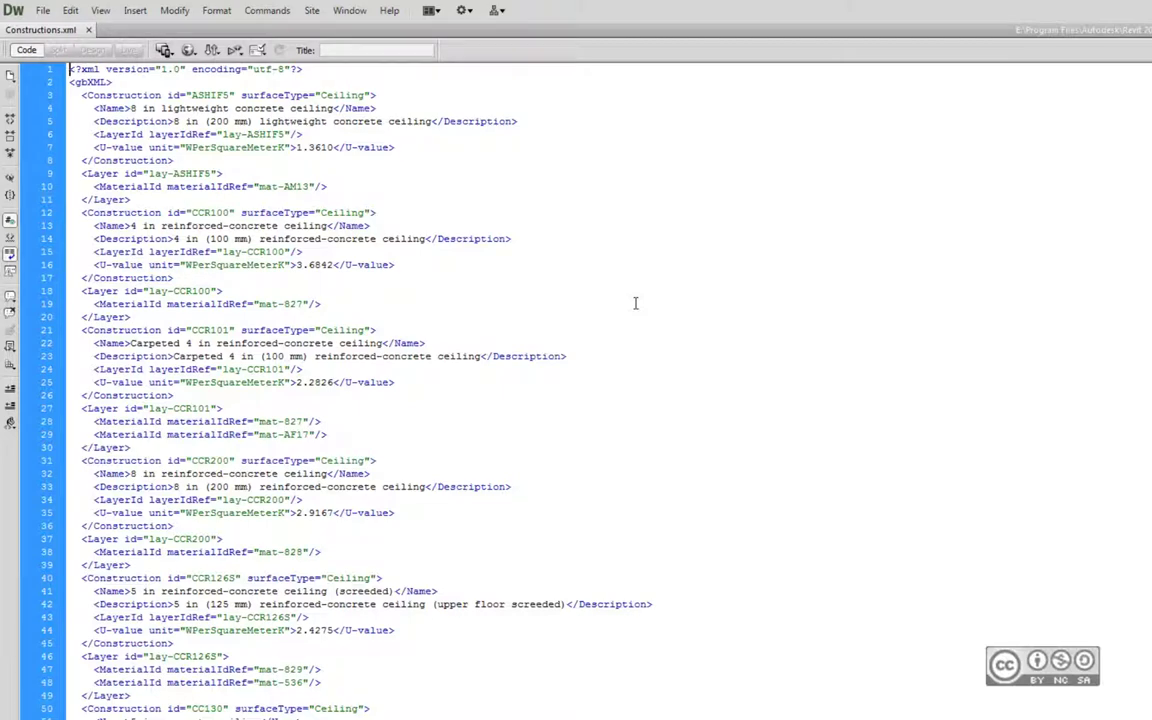
{"action": "key", "text": "ctrl+f"}
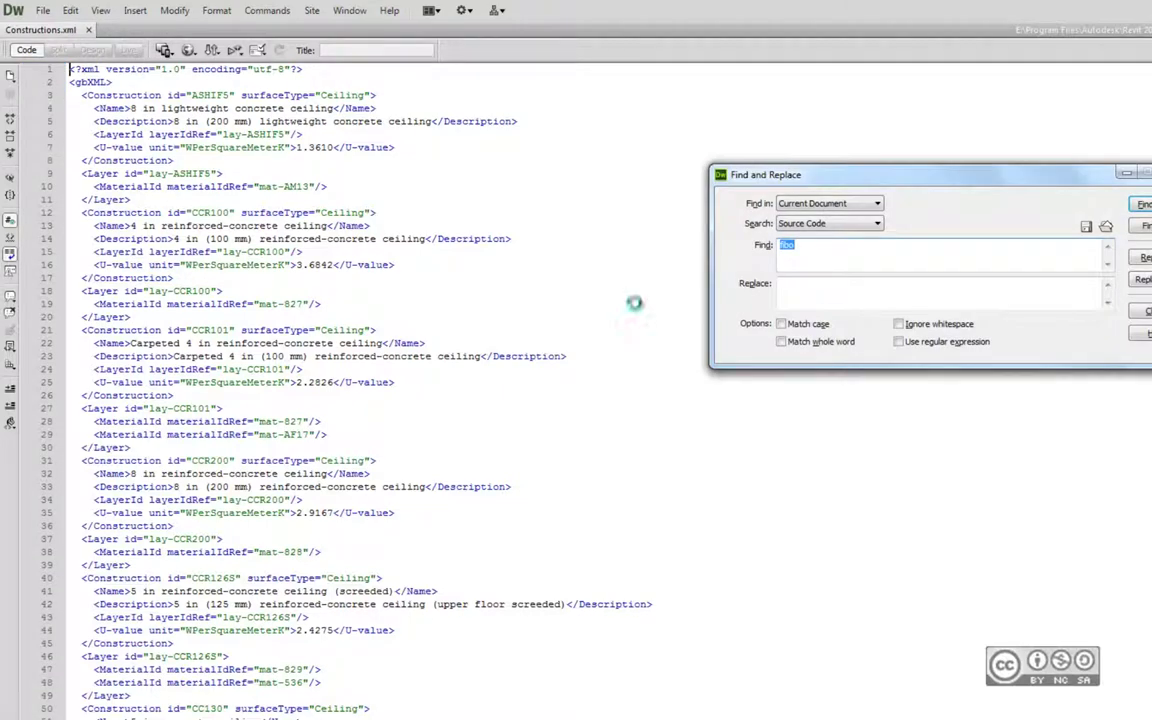
{"action": "key", "text": "Return"}
{"action": "key", "text": "Escape"}
{"action": "left_click_drag", "start_coordinate": [82, 394], "coordinate": [131, 525]}
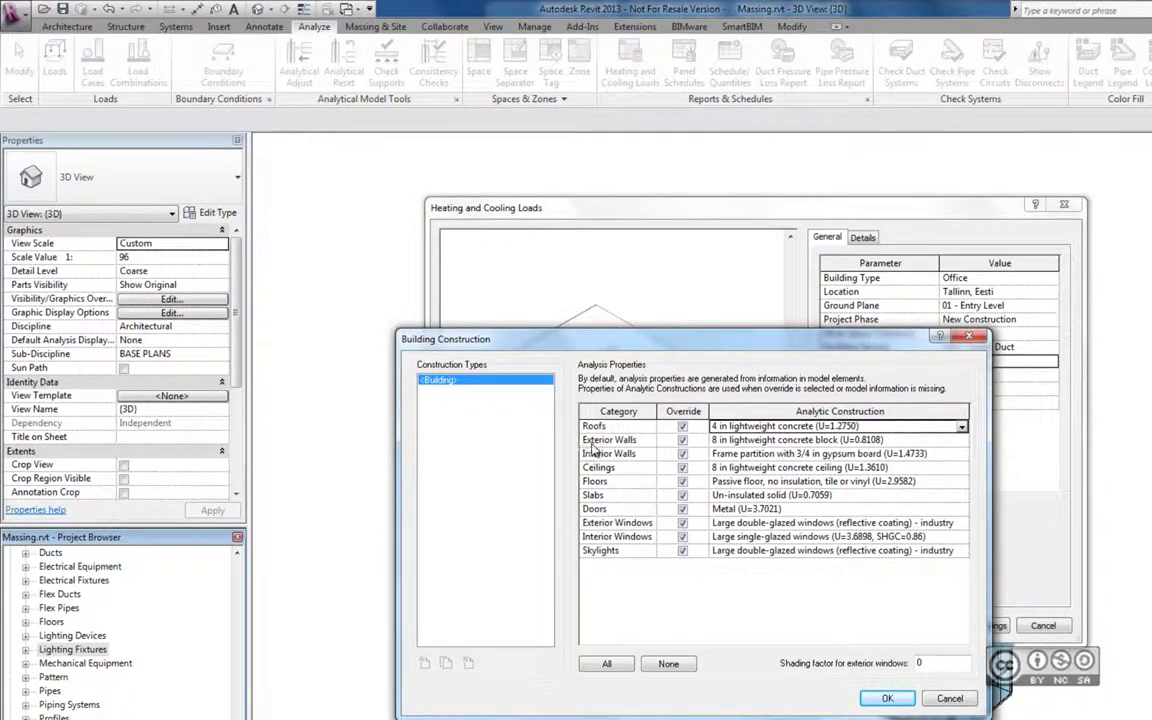
- Pick Fibo 200mm sein + 100mm EPS + krohv (U=0.2857) for Exterior Walls
{"action": "left_click", "coordinate": [845, 440]}
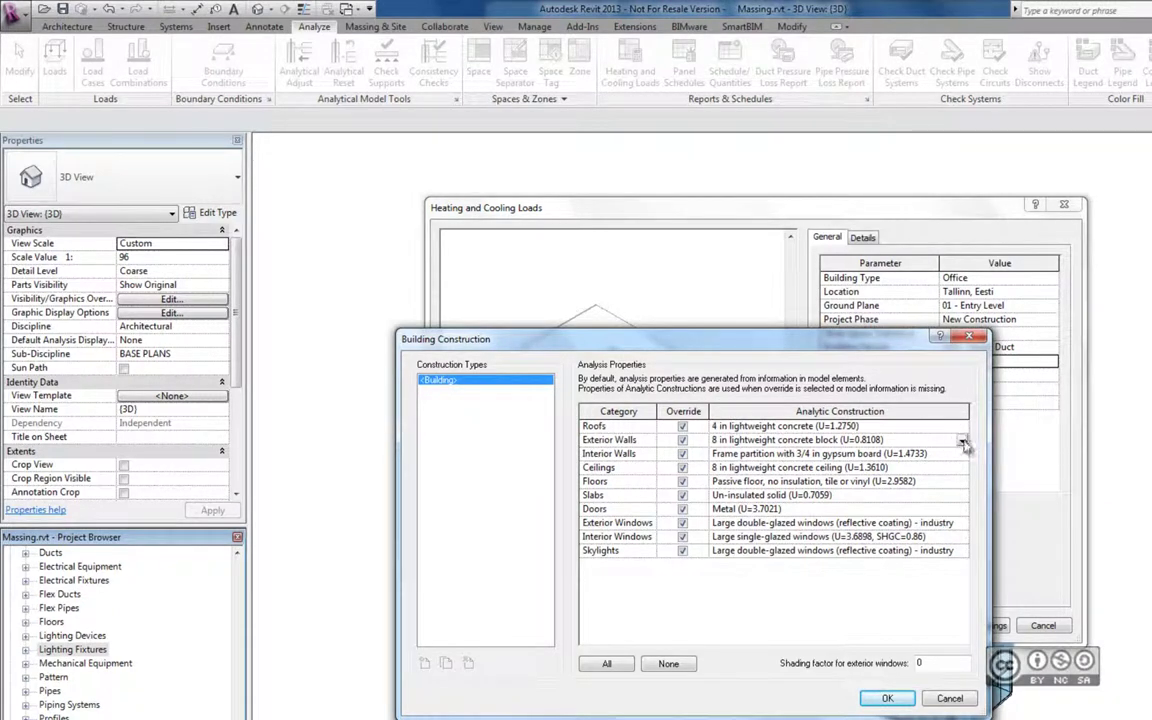
{"action": "left_click", "coordinate": [962, 441]}
{"action": "scroll", "coordinate": [1012, 467], "scroll_direction": "up", "scroll_amount": 3}
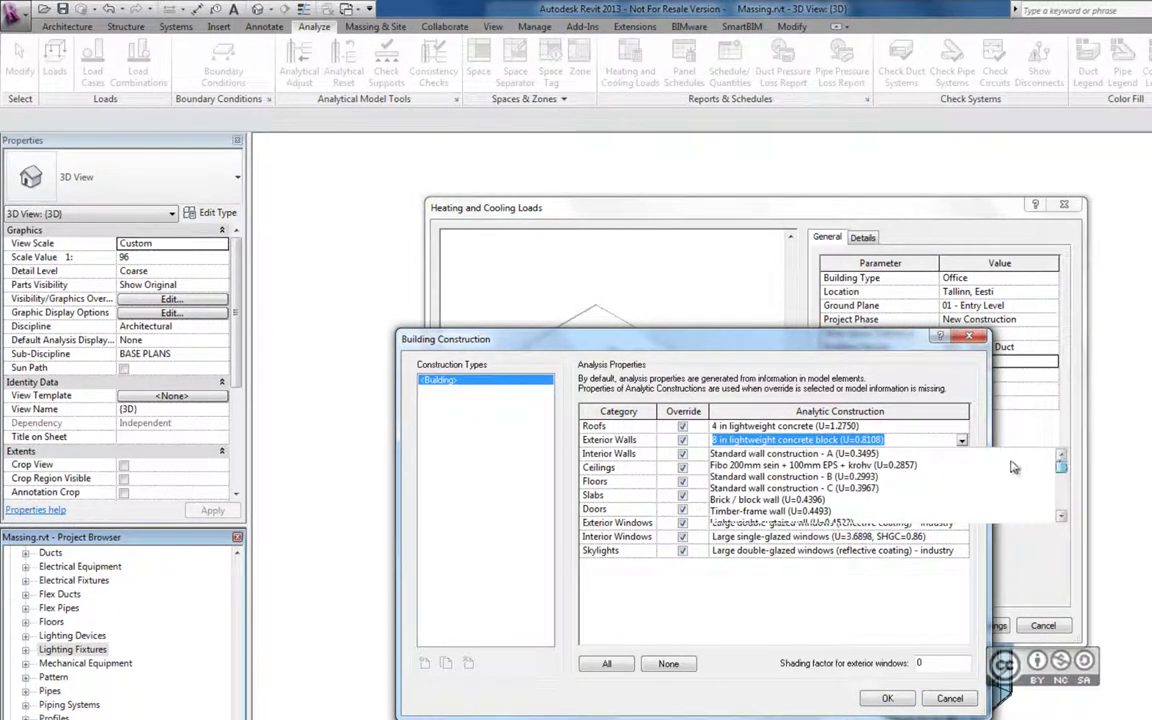
{"action": "left_click", "coordinate": [760, 465]}
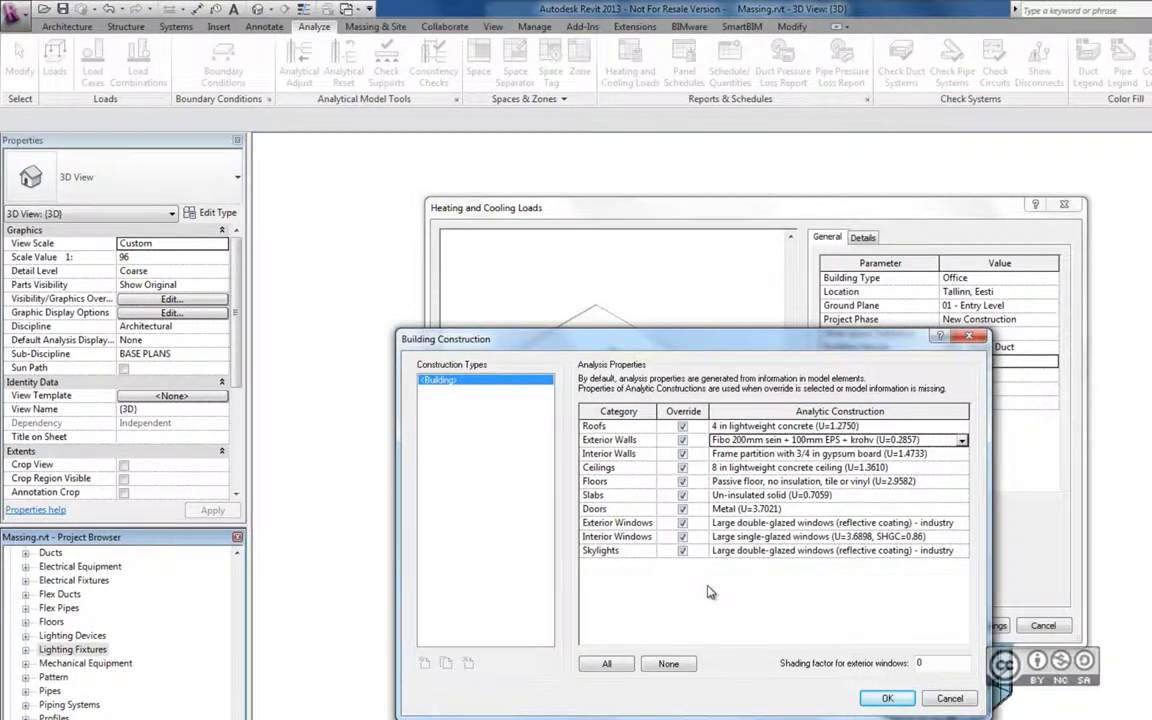
- Clear the Override box for Roofs, walls, ceilings, floors, slabs, doors, windows and skylights
{"action": "left_click", "coordinate": [683, 426]}
{"action": "left_click", "coordinate": [683, 440]}
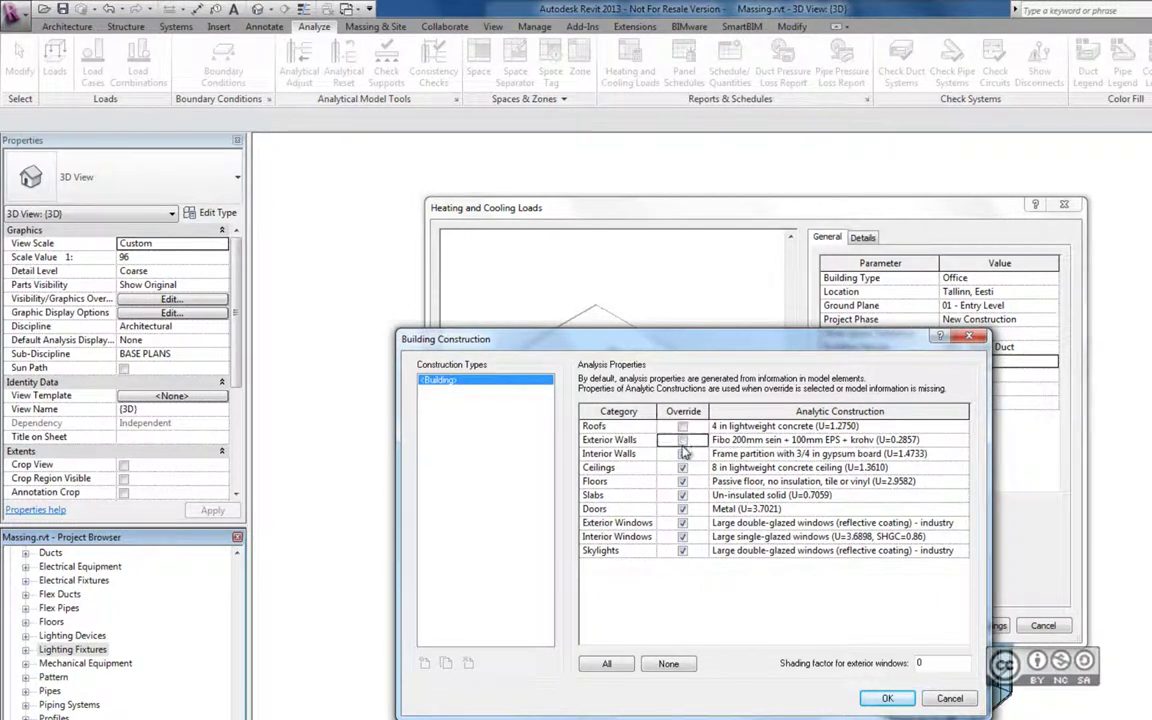
{"action": "left_click", "coordinate": [683, 454]}
{"action": "left_click", "coordinate": [683, 467]}
{"action": "left_click", "coordinate": [683, 481]}
{"action": "left_click", "coordinate": [683, 495]}
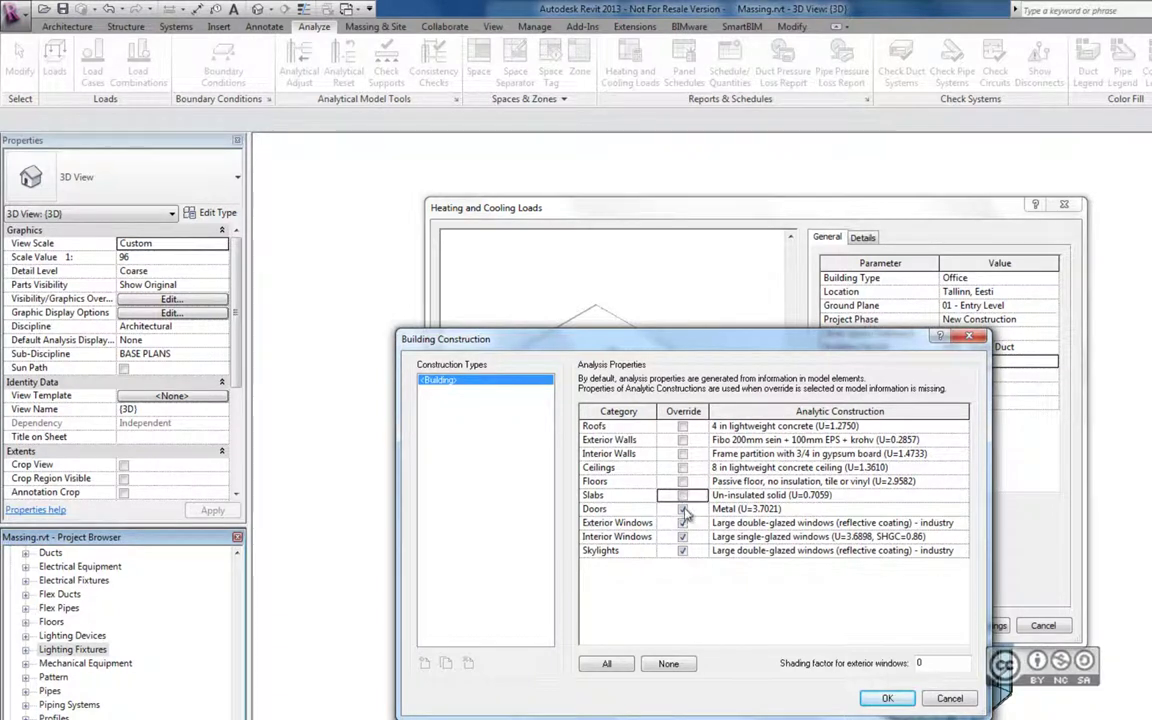
{"action": "left_click", "coordinate": [683, 509]}
{"action": "left_click", "coordinate": [683, 523]}
{"action": "left_click", "coordinate": [683, 537]}
{"action": "left_click", "coordinate": [683, 551]}
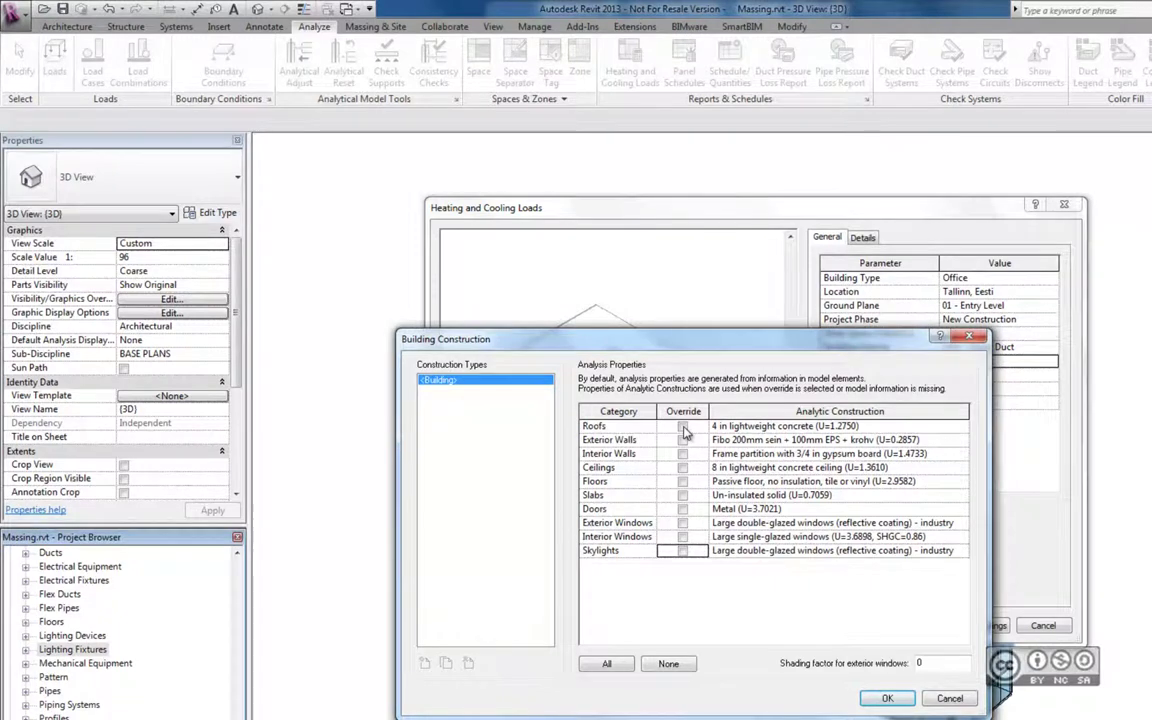
- Confirm the building construction, close the Heating and Cooling Loads settings, and orbit the 3D model
{"action": "left_click", "coordinate": [887, 698]}
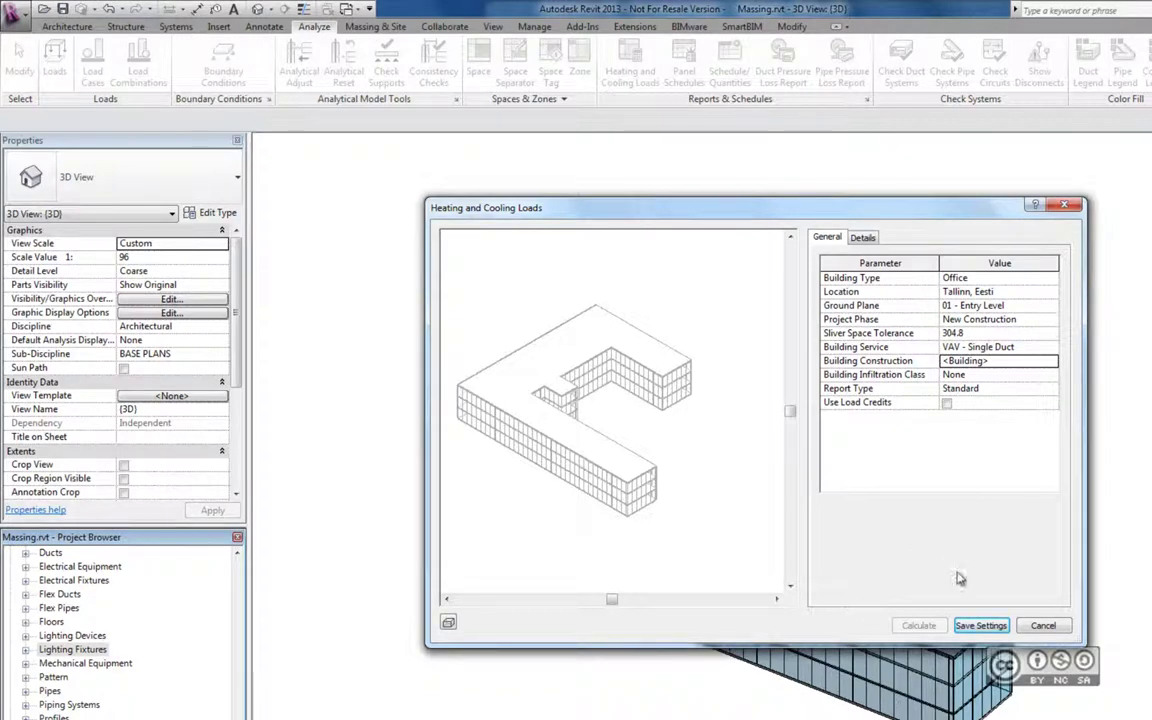
{"action": "left_click", "coordinate": [1068, 205]}
{"action": "mouse_move", "coordinate": [676, 624]}
{"action": "middle_mouse_down", "text": "shift"}
{"action": "mouse_move", "coordinate": [868, 711]}
{"action": "mouse_move", "coordinate": [964, 710]}
{"action": "mouse_move", "coordinate": [417, 380]}
{"action": "middle_mouse_up", "text": "shift"}
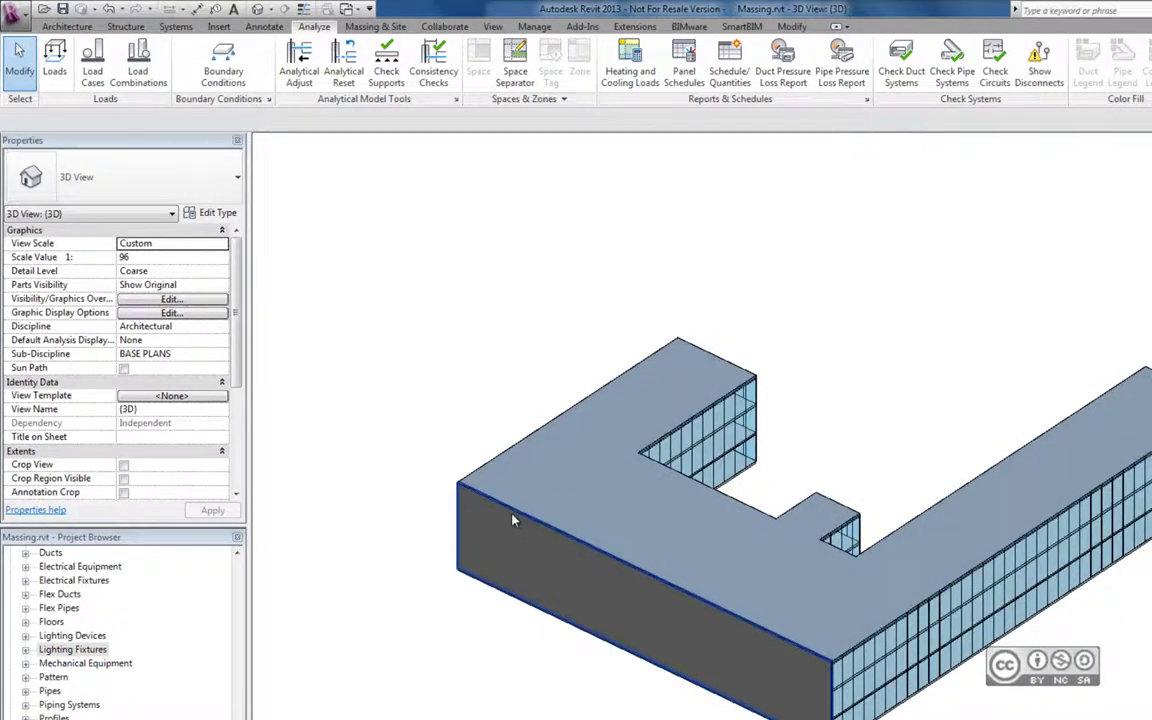
- Select the front exterior wall and open the Structure layers of its Fibo 200mm + 100mm EPS type
{"action": "left_click", "coordinate": [460, 462]}
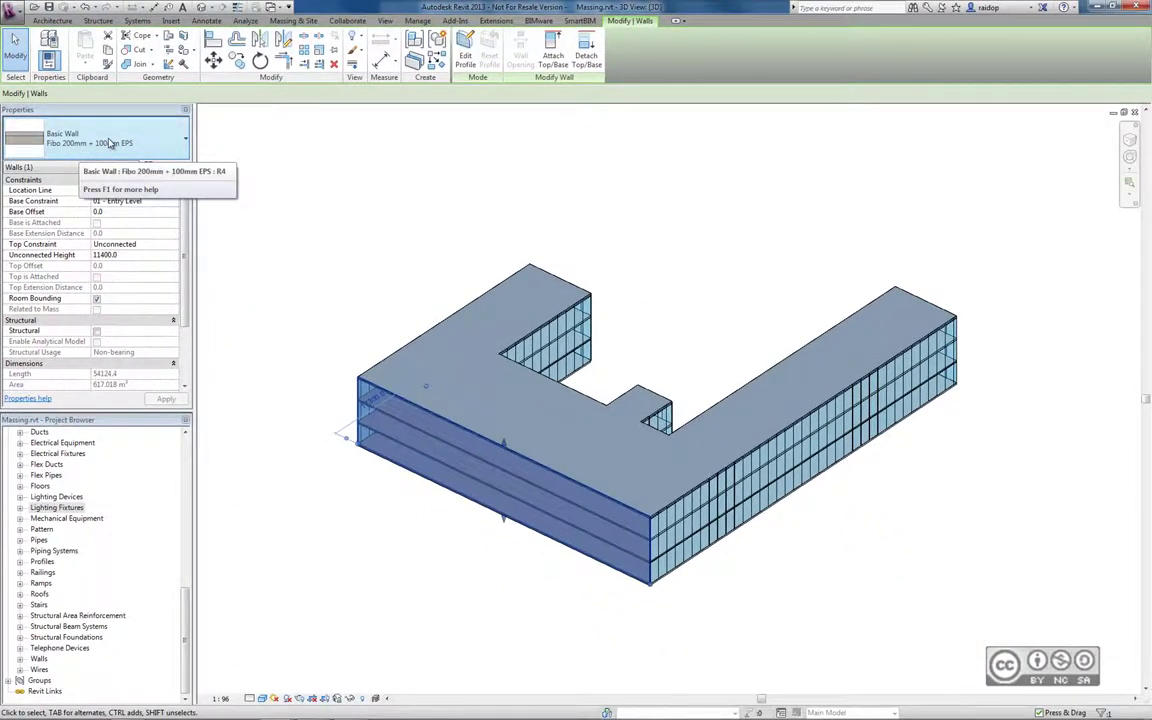
{"action": "left_click", "coordinate": [110, 143]}
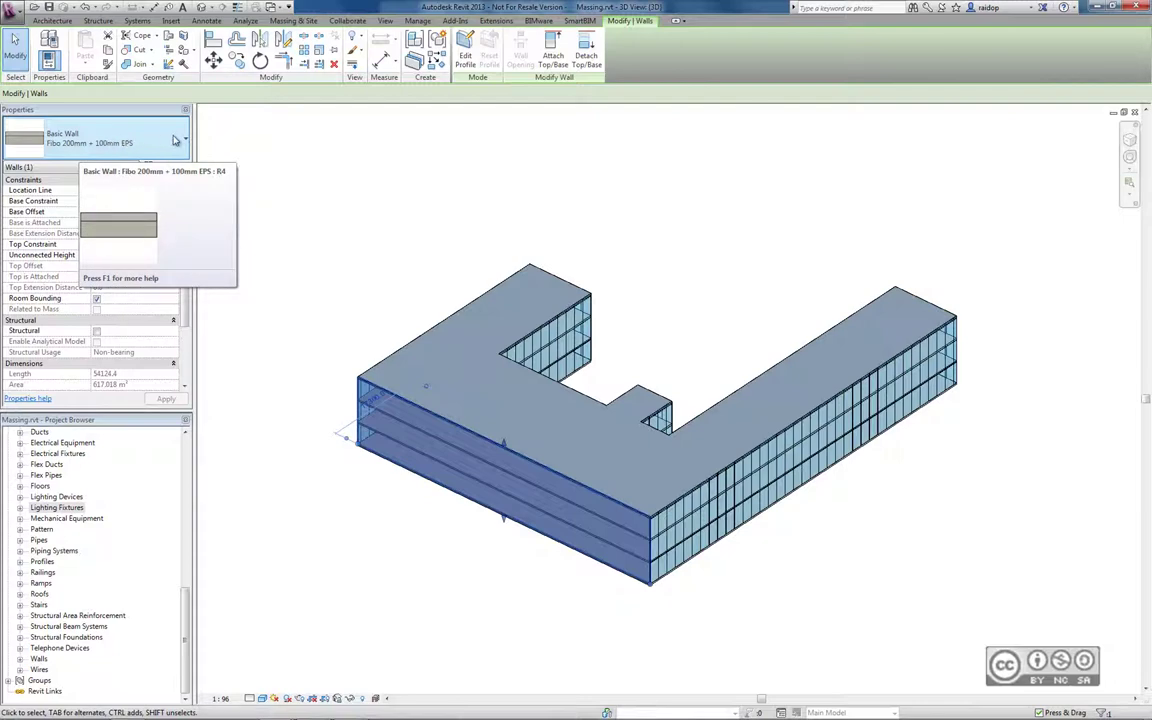
{"action": "left_click", "coordinate": [180, 188]}
{"action": "left_click", "coordinate": [163, 166]}
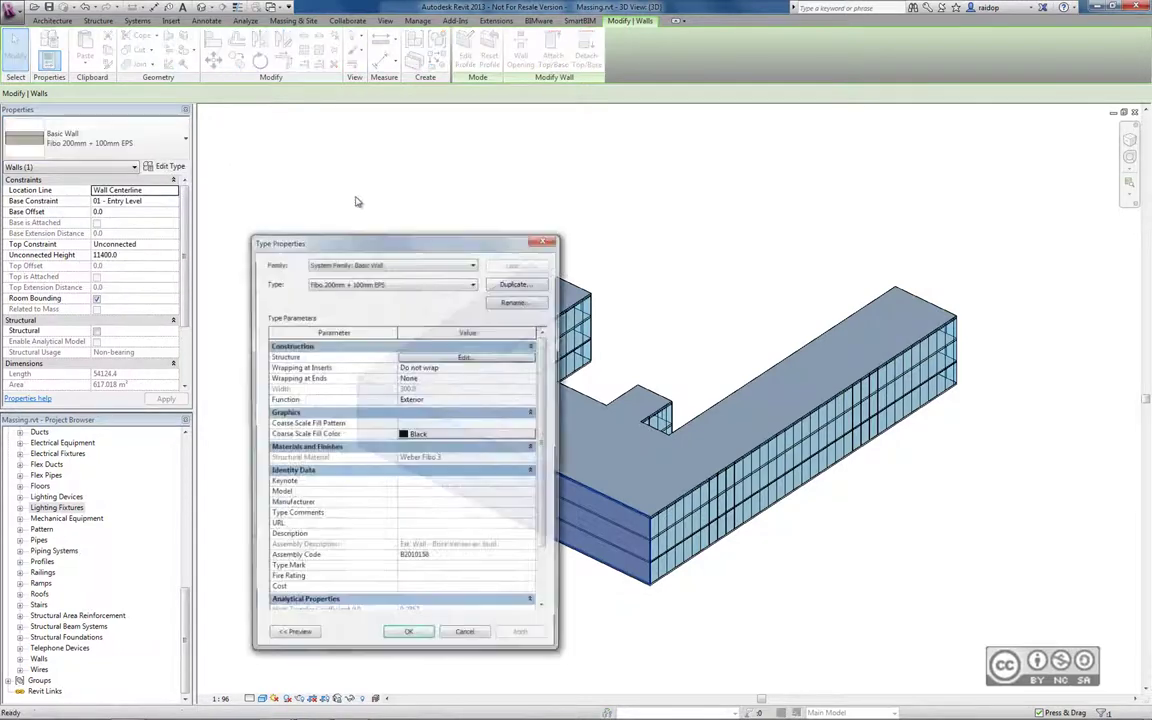
{"action": "scroll", "coordinate": [540, 500], "scroll_direction": "down", "scroll_amount": 2}
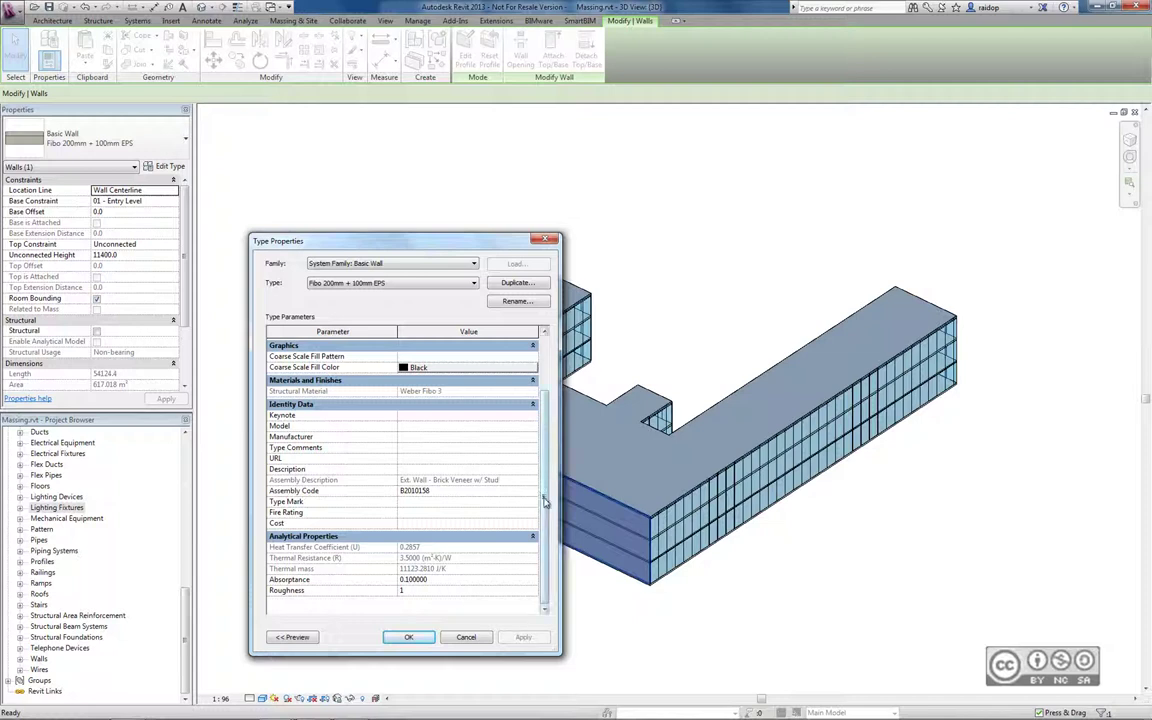
{"action": "left_click_drag", "start_coordinate": [546, 503], "coordinate": [546, 432]}
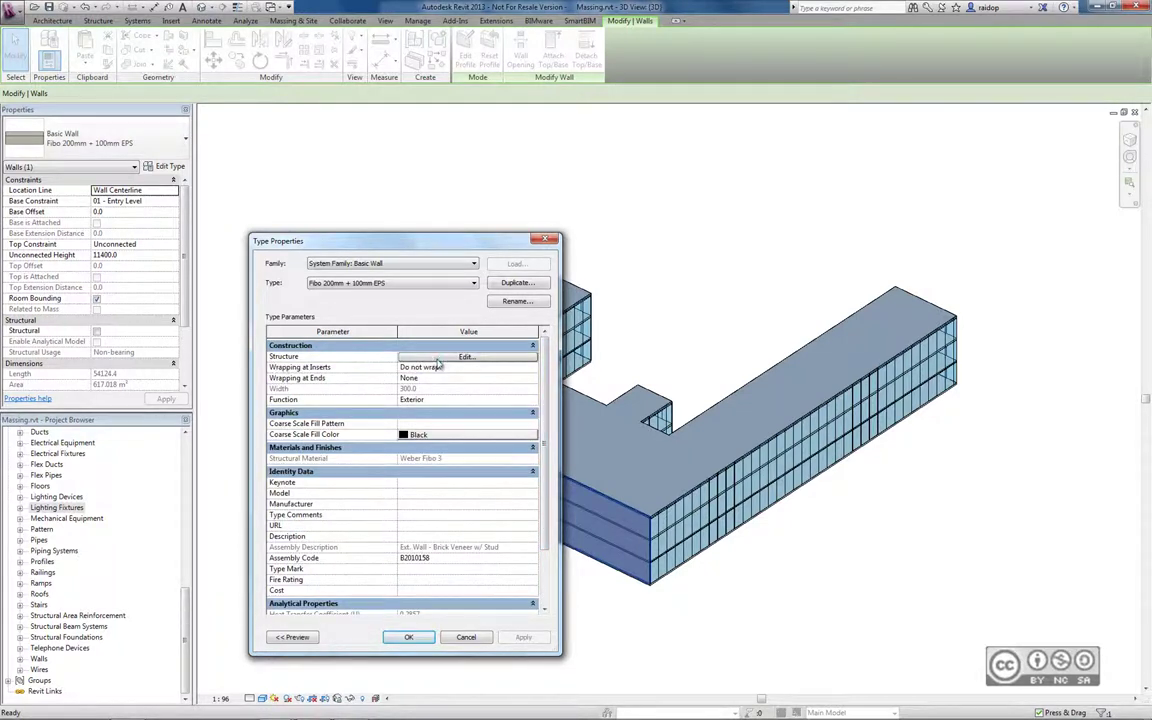
{"action": "left_click", "coordinate": [466, 357]}
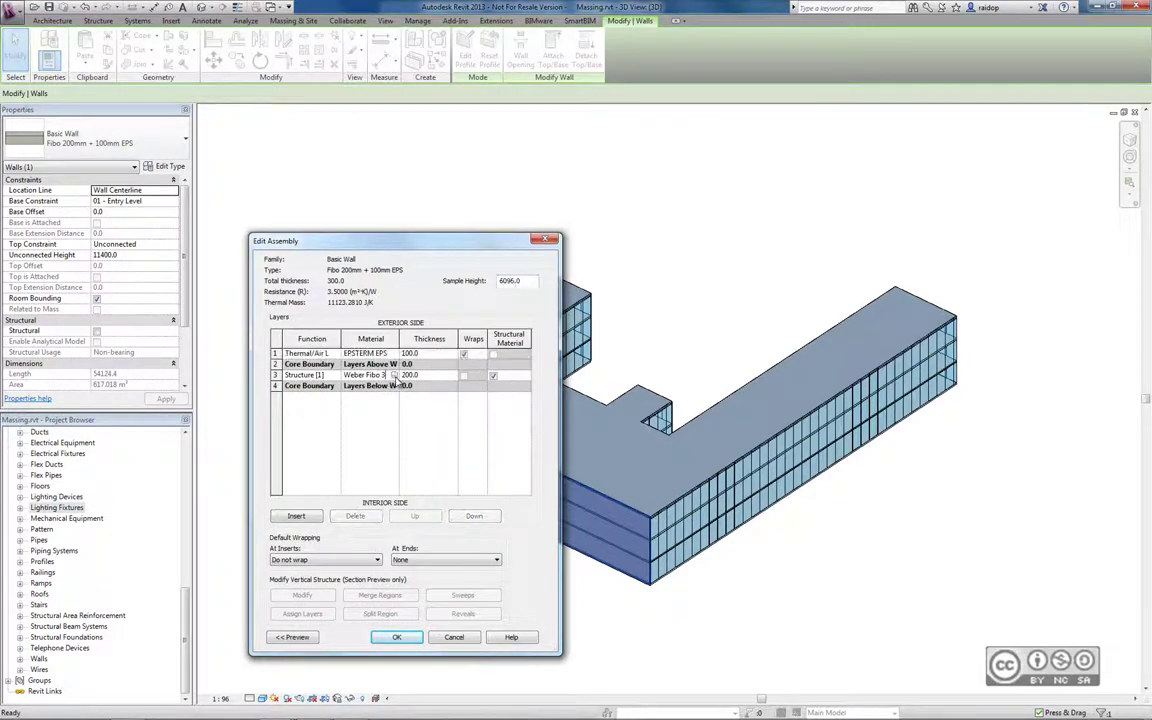
- Open the Weber Fibo 3 layer material and view its Thermal asset properties
{"action": "left_click", "coordinate": [368, 375]}
{"action": "left_click", "coordinate": [394, 375]}
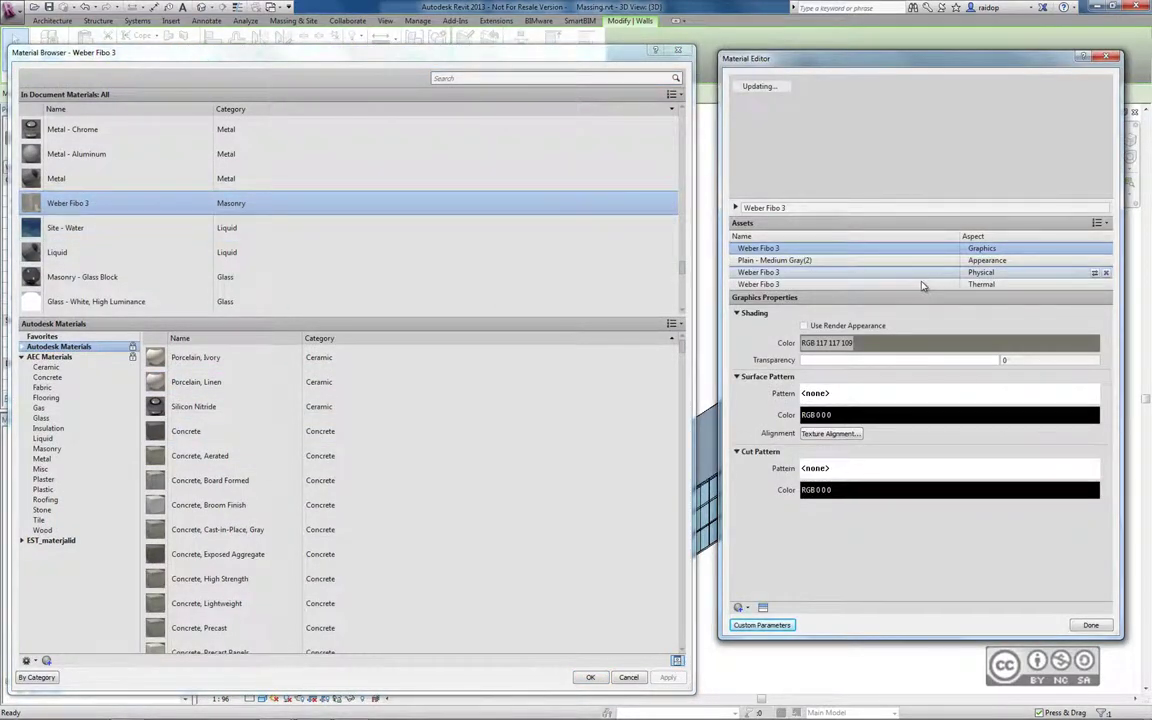
{"action": "left_click", "coordinate": [800, 284]}
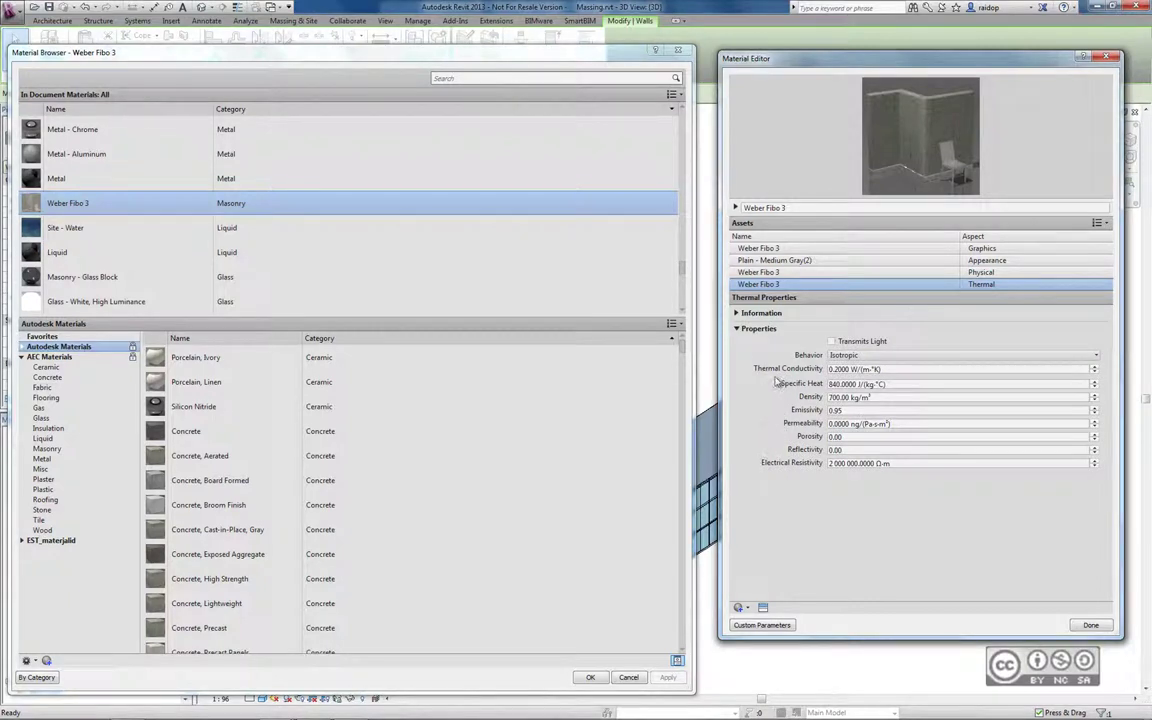
- Close the material editor and browser, accept the wall type properties, and deselect the wall
{"action": "left_click", "coordinate": [1108, 57]}
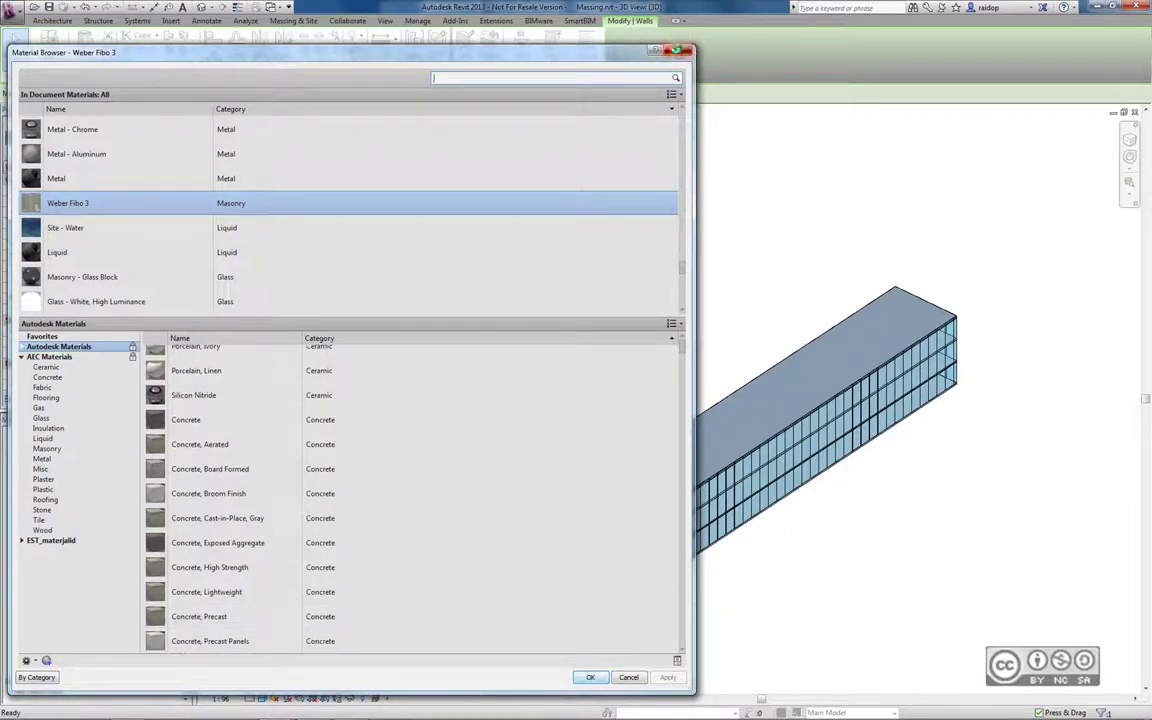
{"action": "left_click", "coordinate": [680, 52]}
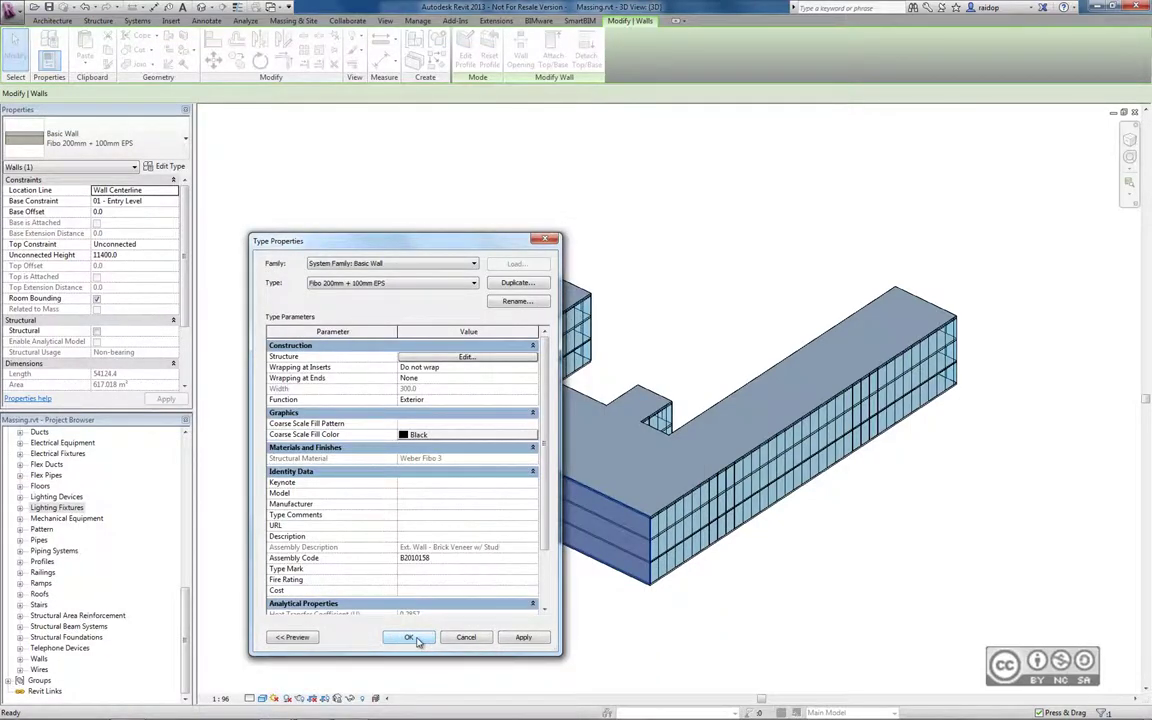
{"action": "left_click", "coordinate": [417, 640]}
{"action": "key", "text": "Escape"}
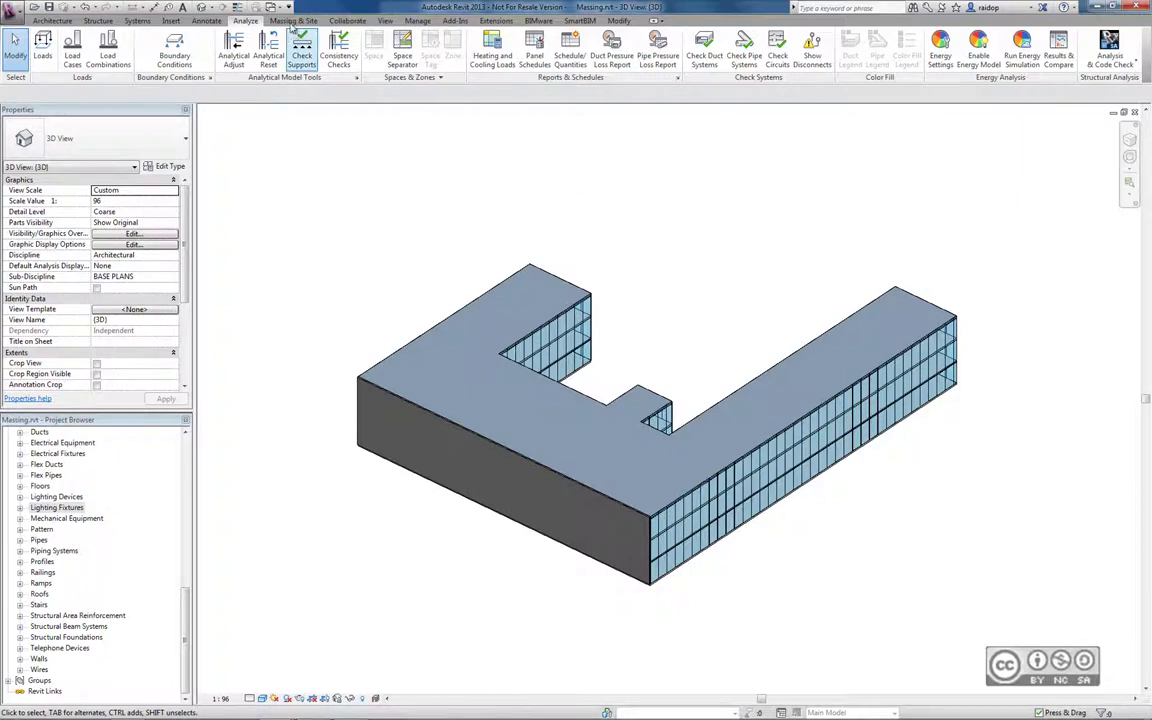
{"action": "left_click", "coordinate": [295, 21]}
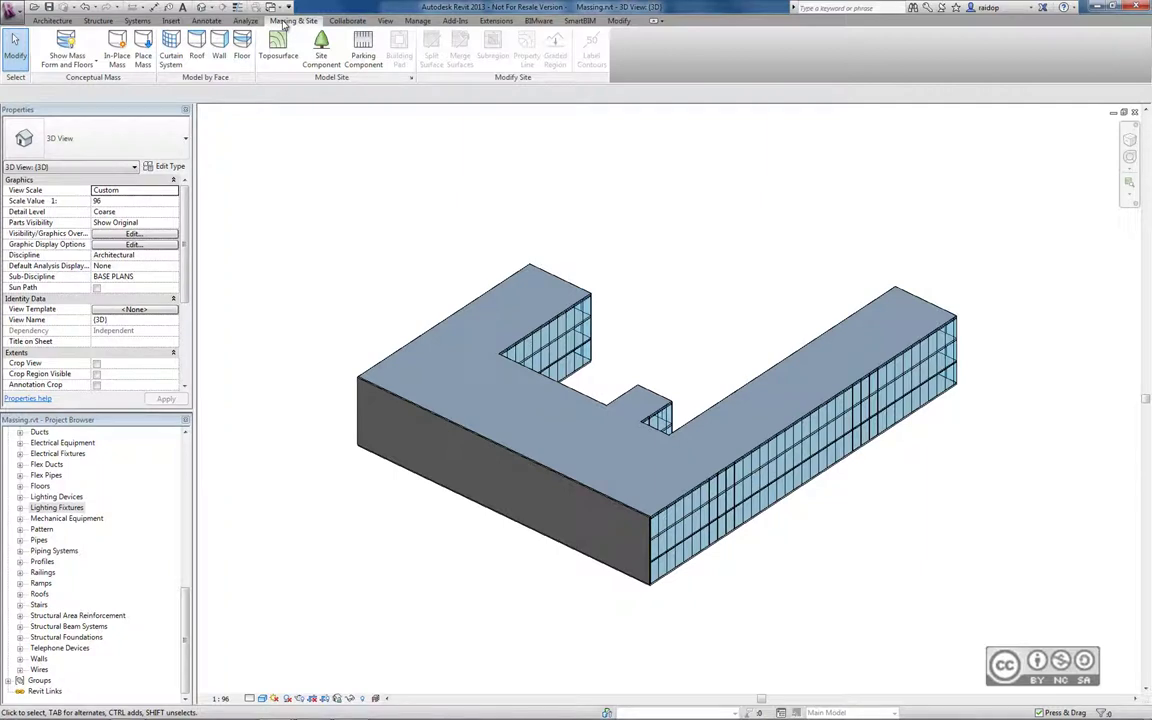
{"action": "left_click", "coordinate": [243, 21]}
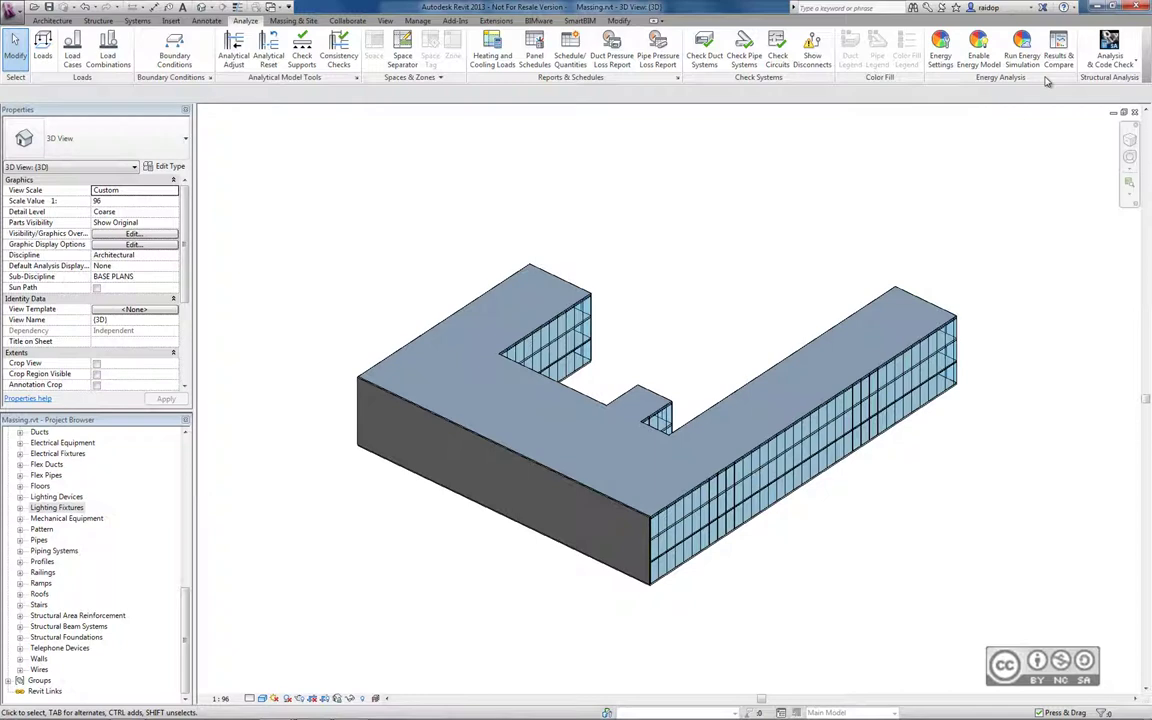
{"action": "left_click", "coordinate": [293, 21]}
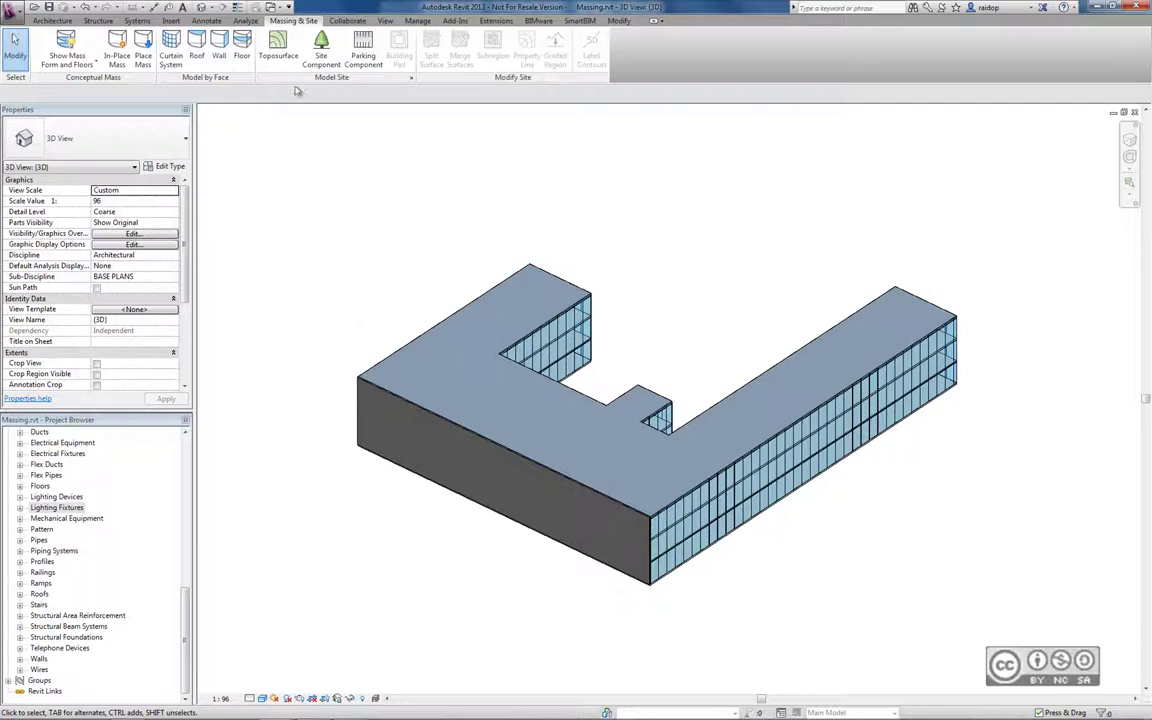
{"action": "left_click", "coordinate": [245, 21]}
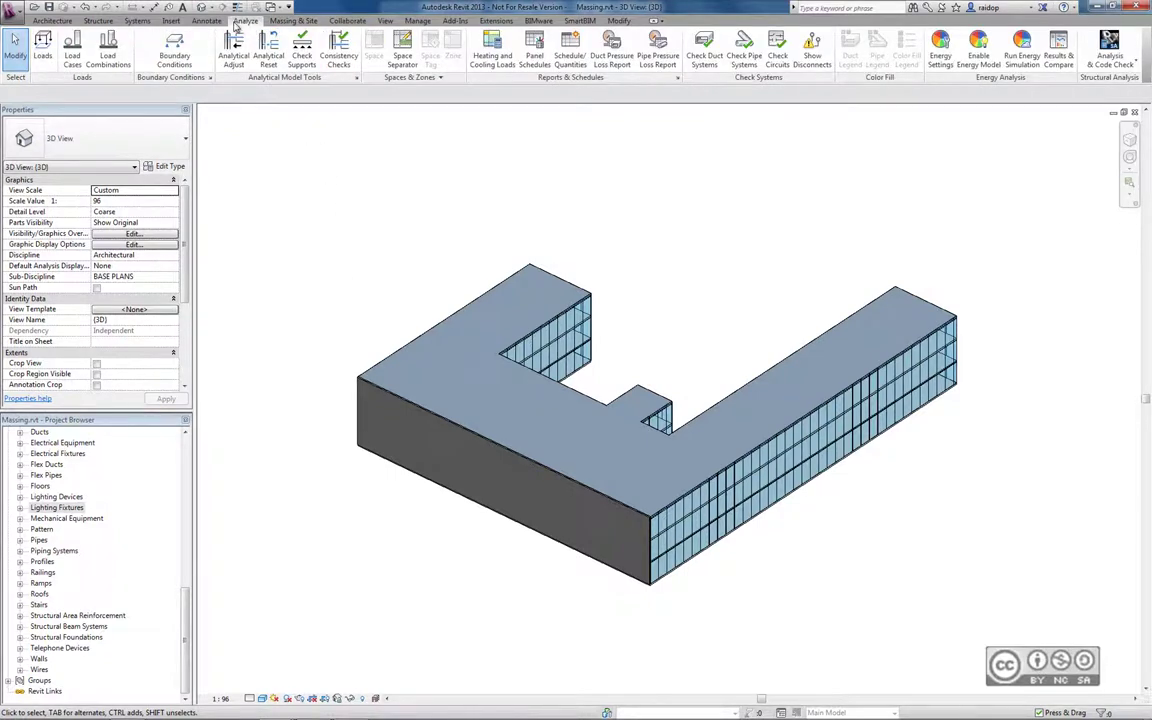